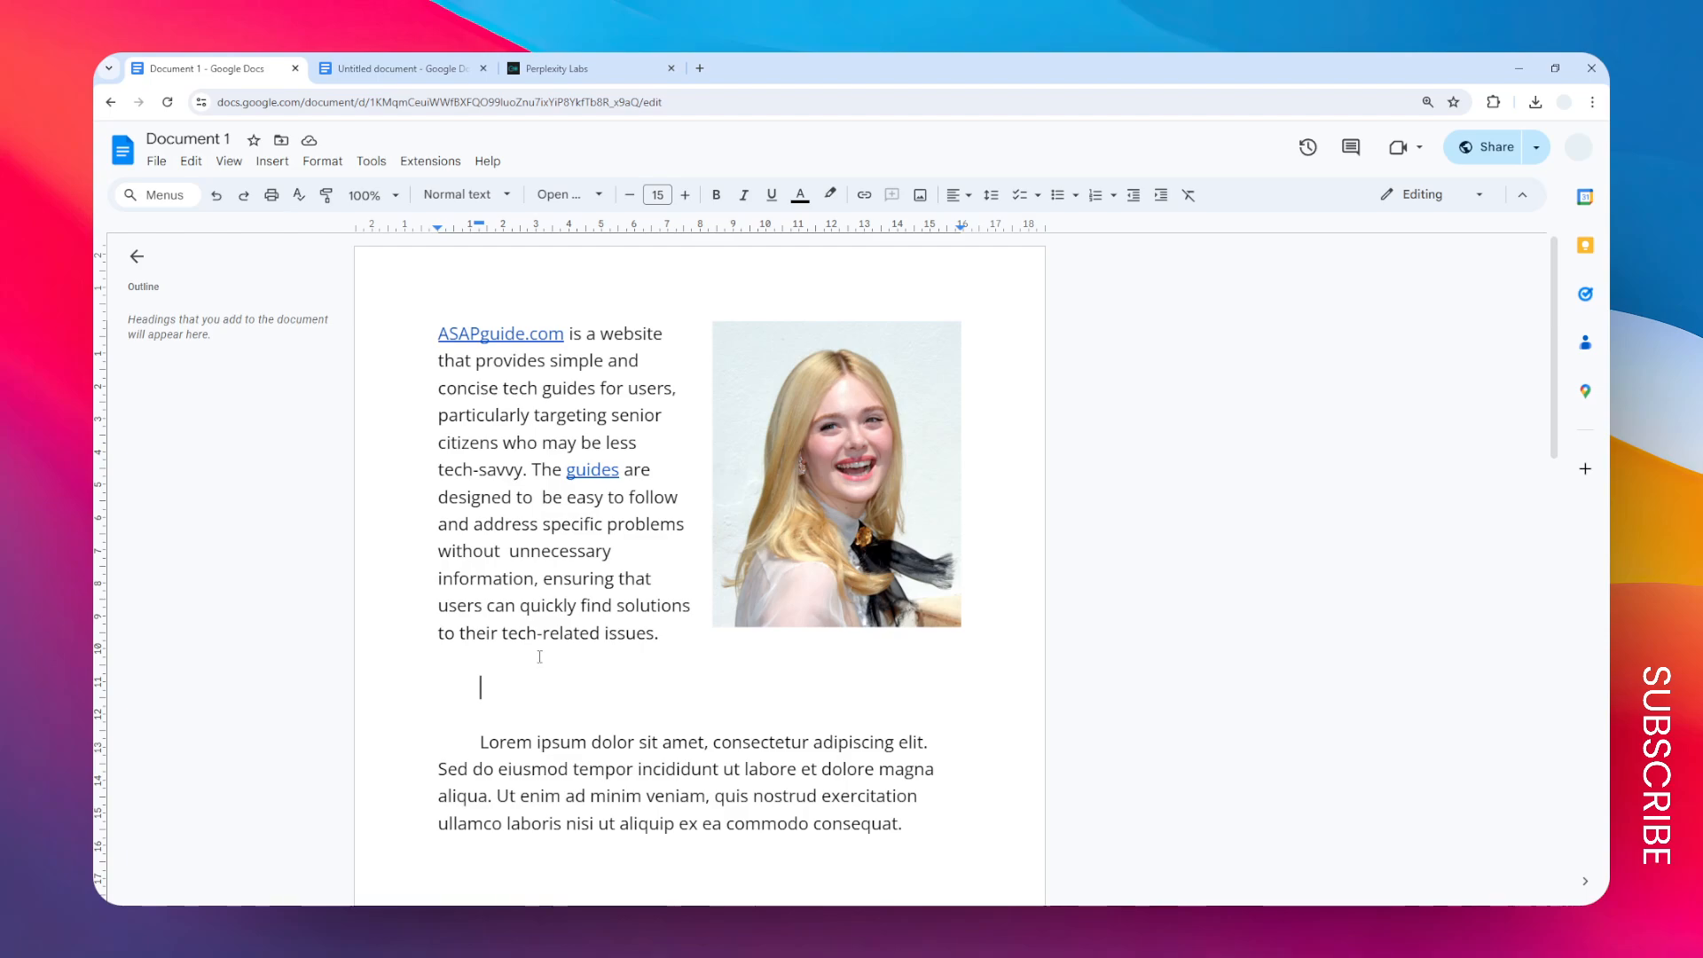
Search the web for "Eagle" images and insert the first bald eagle photo on the empty line between the two paragraphs.
{"action": "left_click", "coordinate": [272, 161]}
{"action": "mouse_move", "coordinate": [318, 197]}
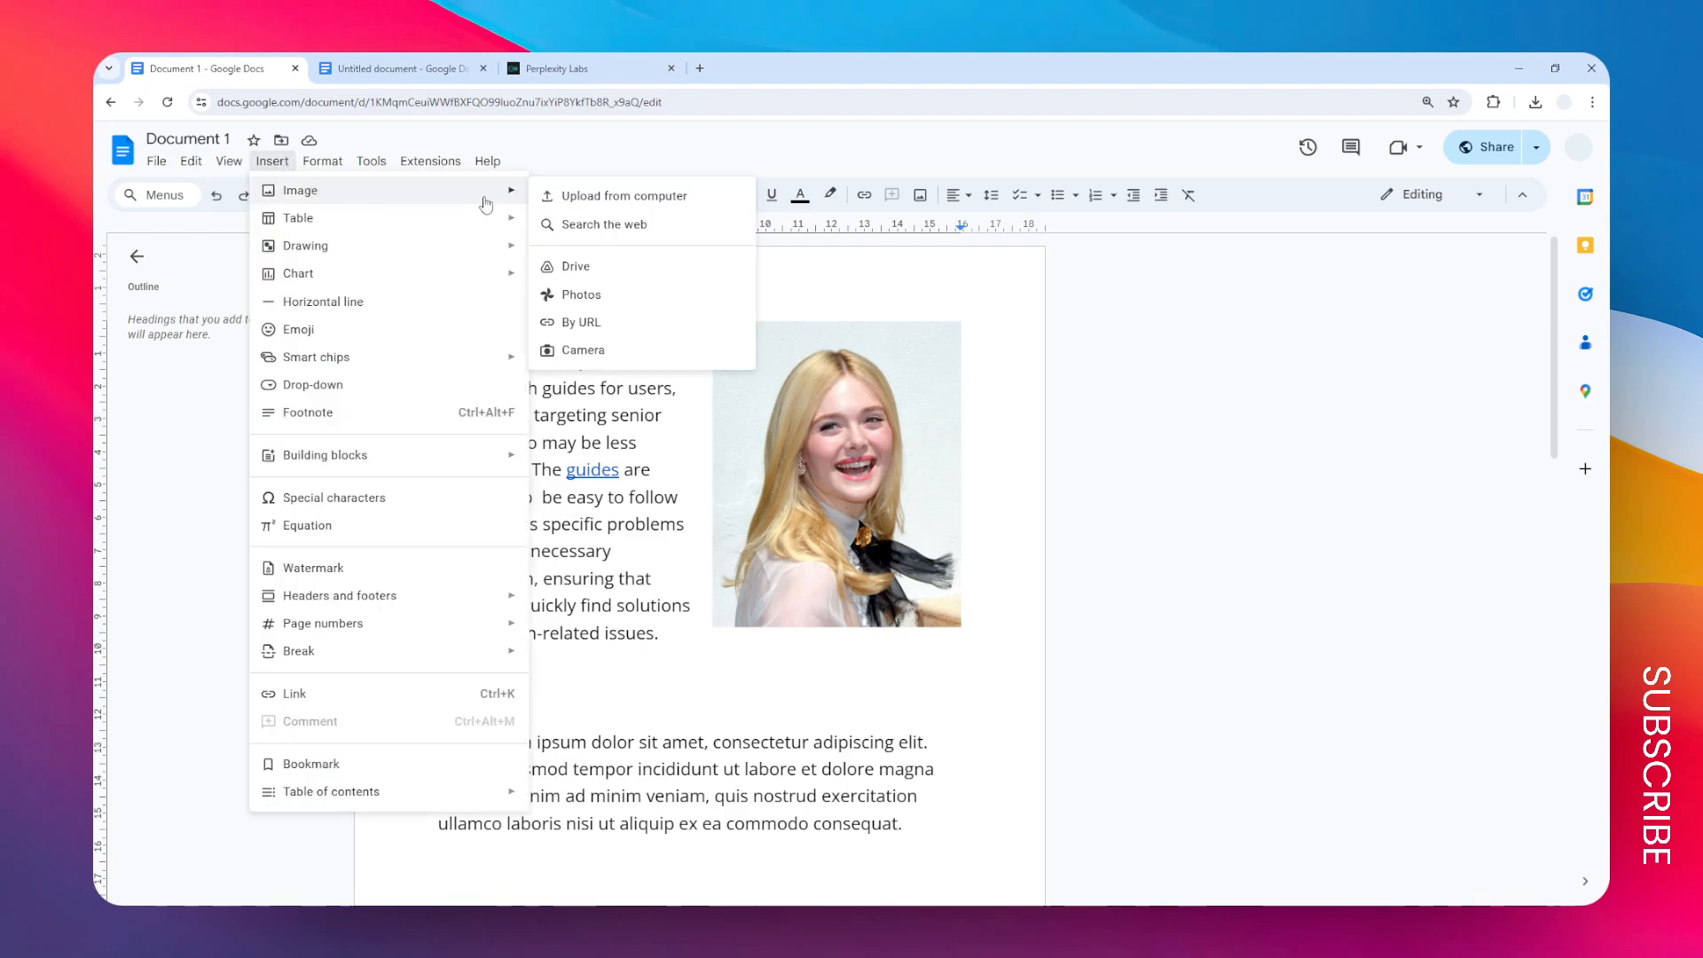
{"action": "left_click", "coordinate": [676, 224]}
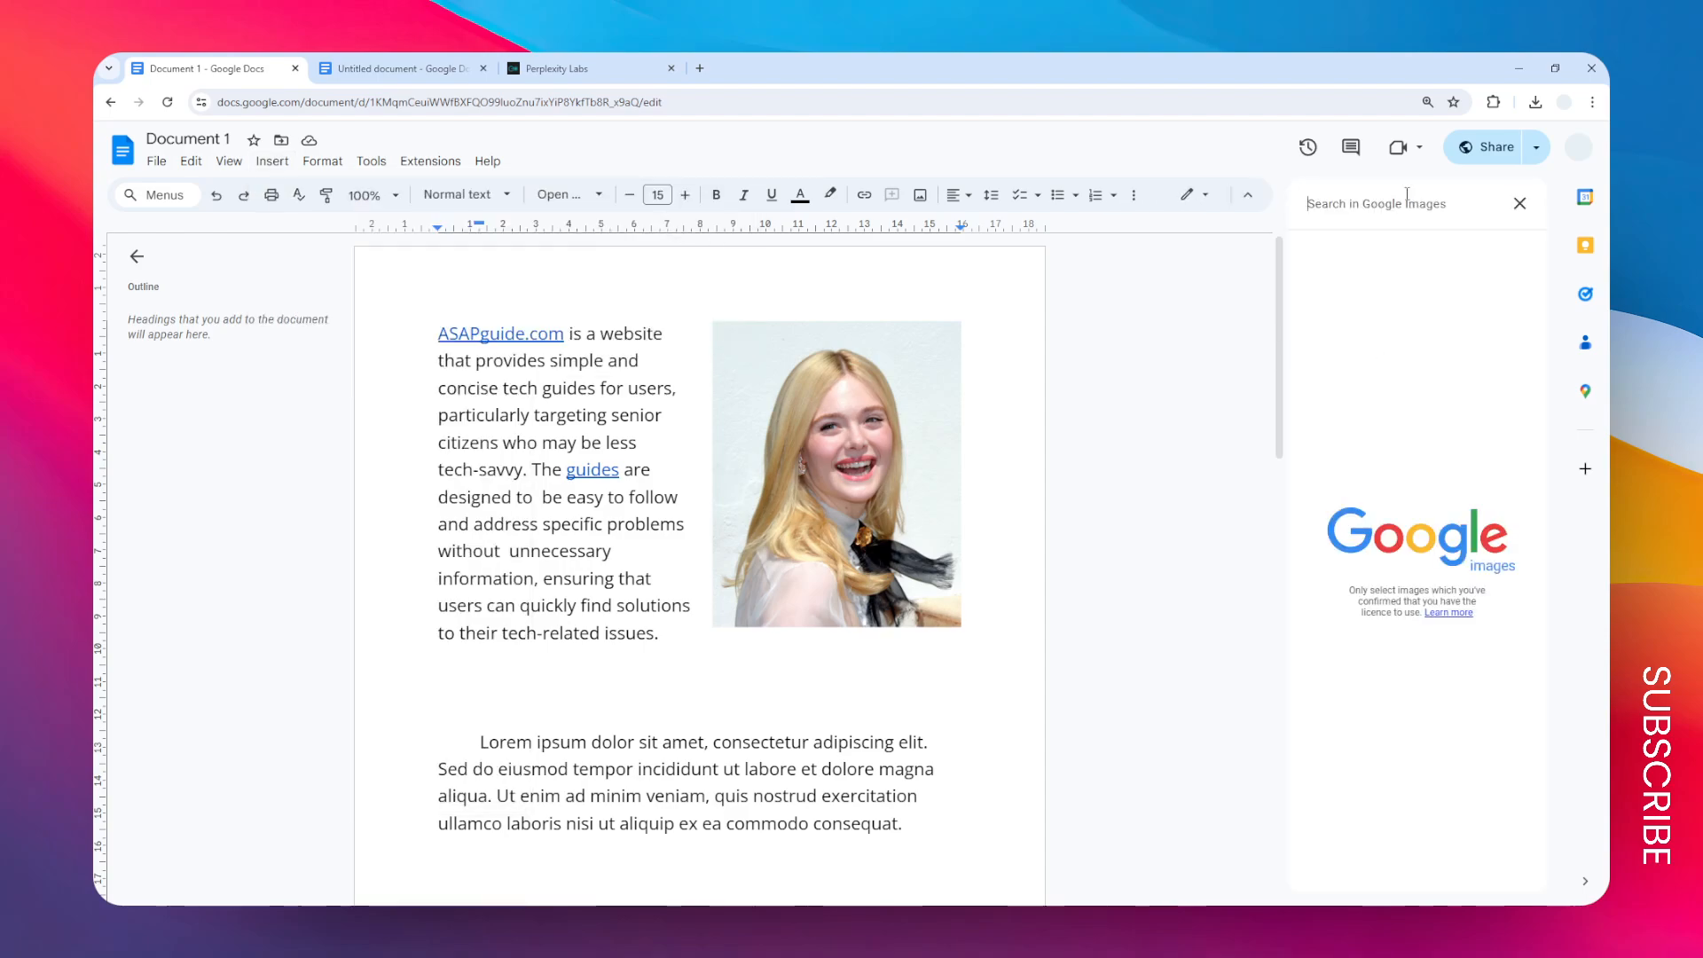
{"action": "type", "text": "Eagle"}
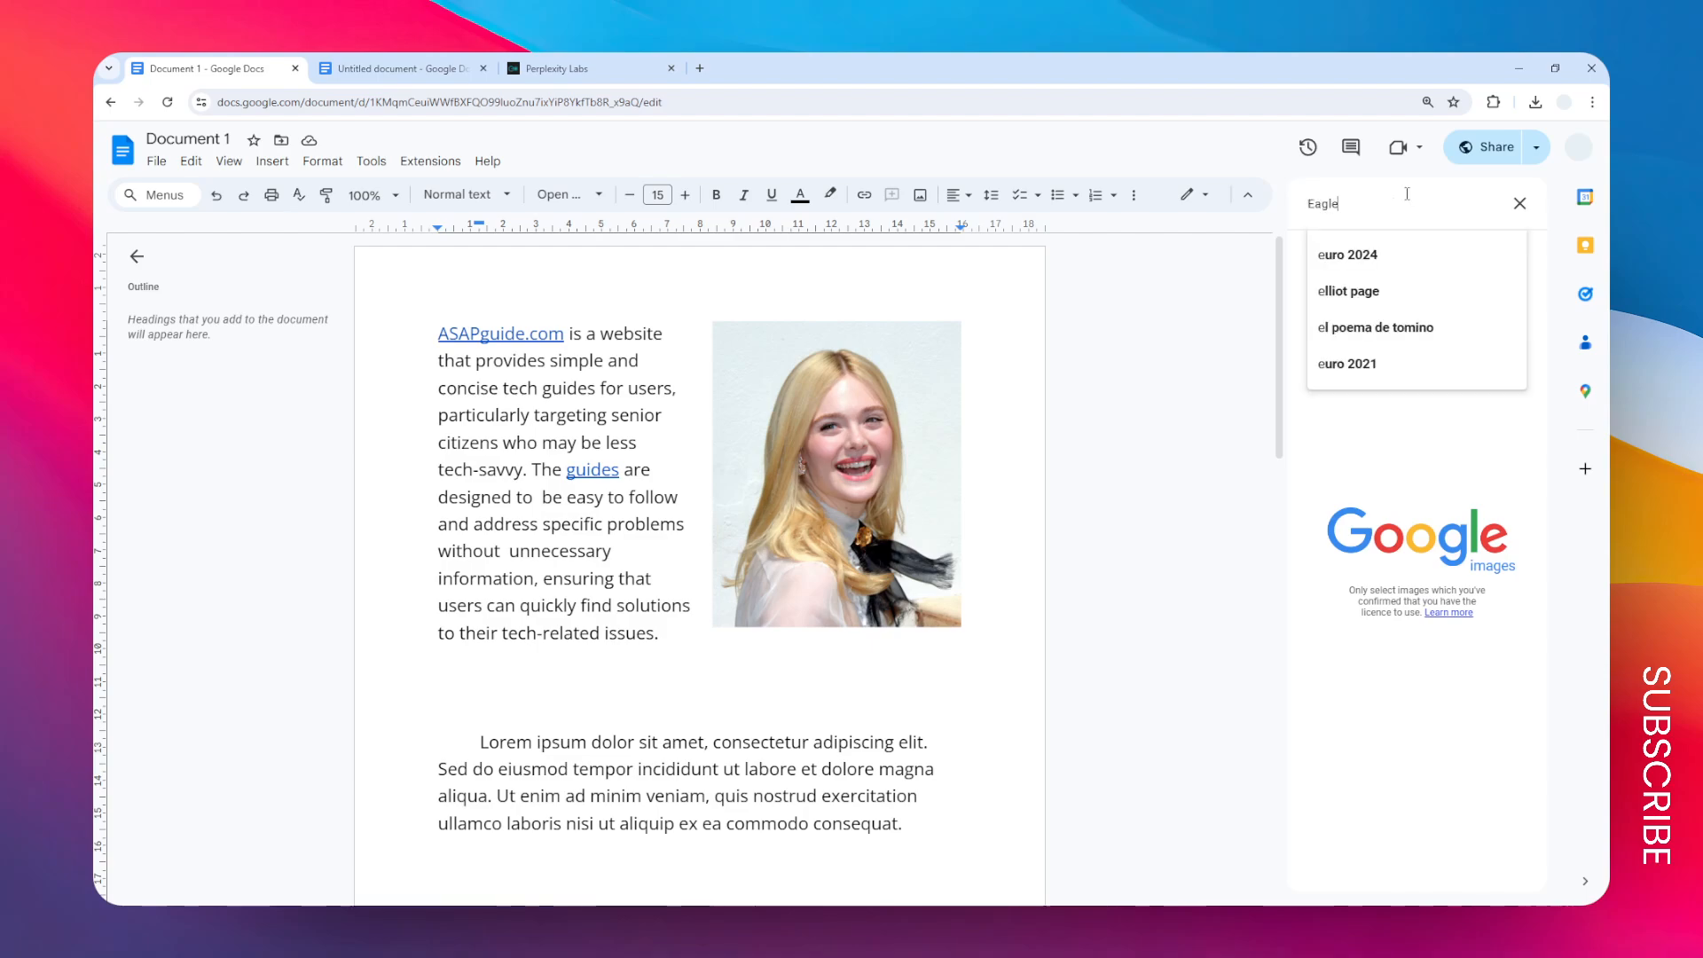
{"action": "key", "text": "Return"}
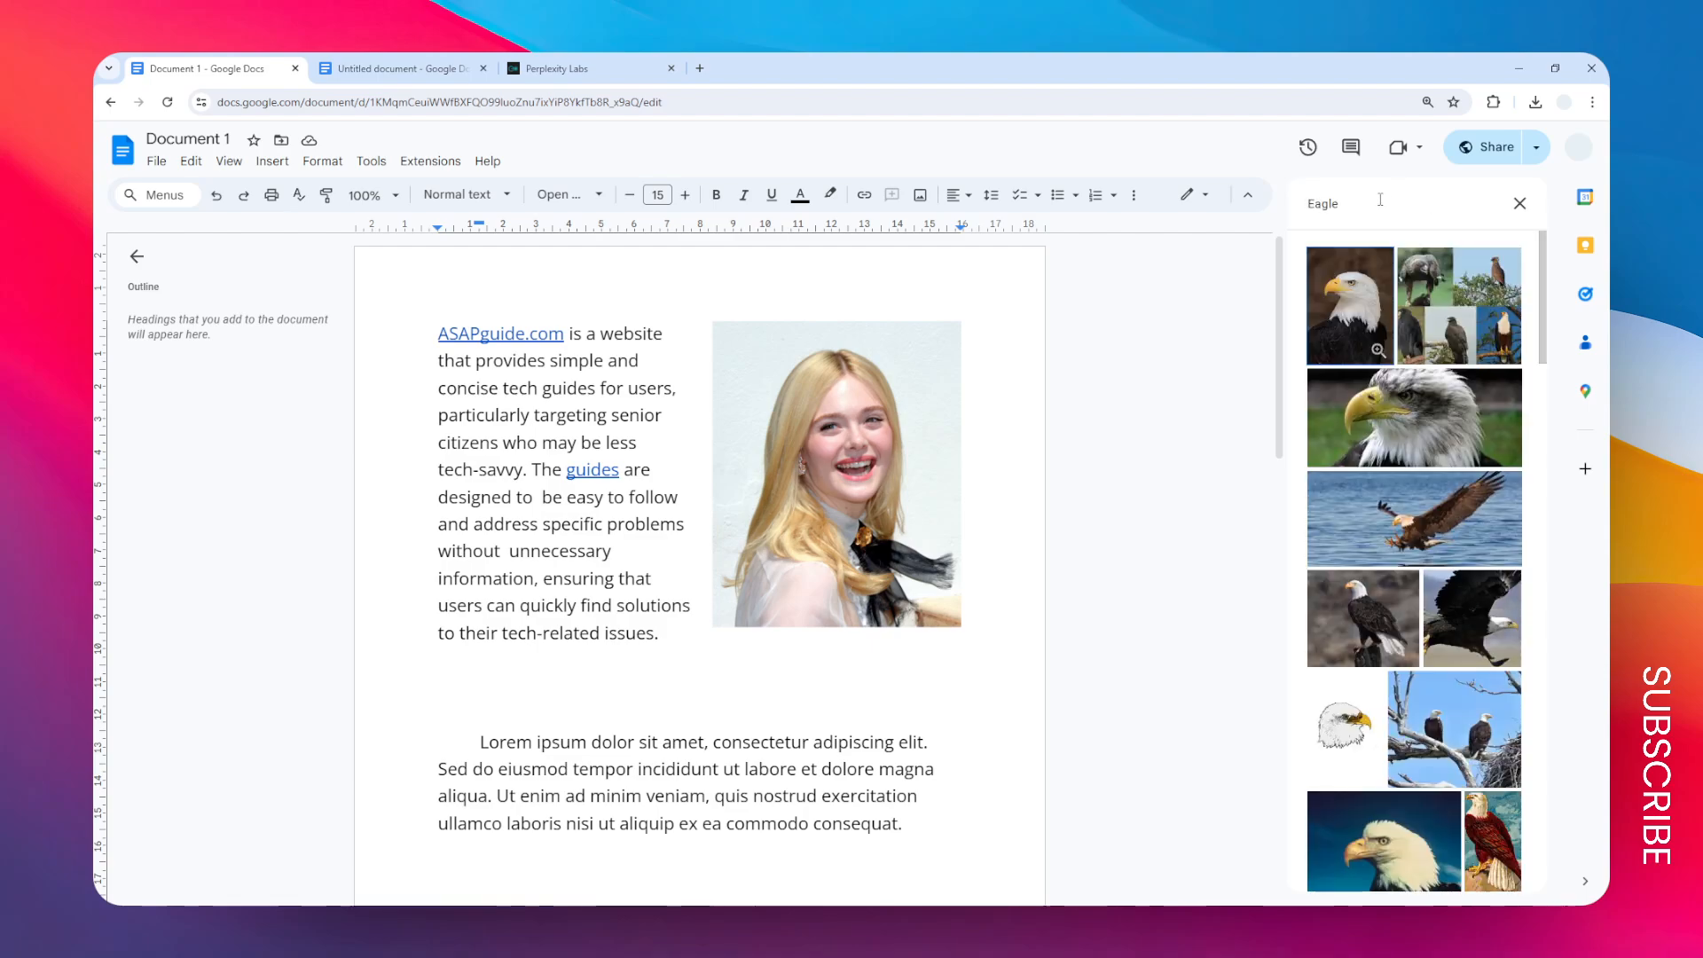
{"action": "left_click", "coordinate": [1347, 321]}
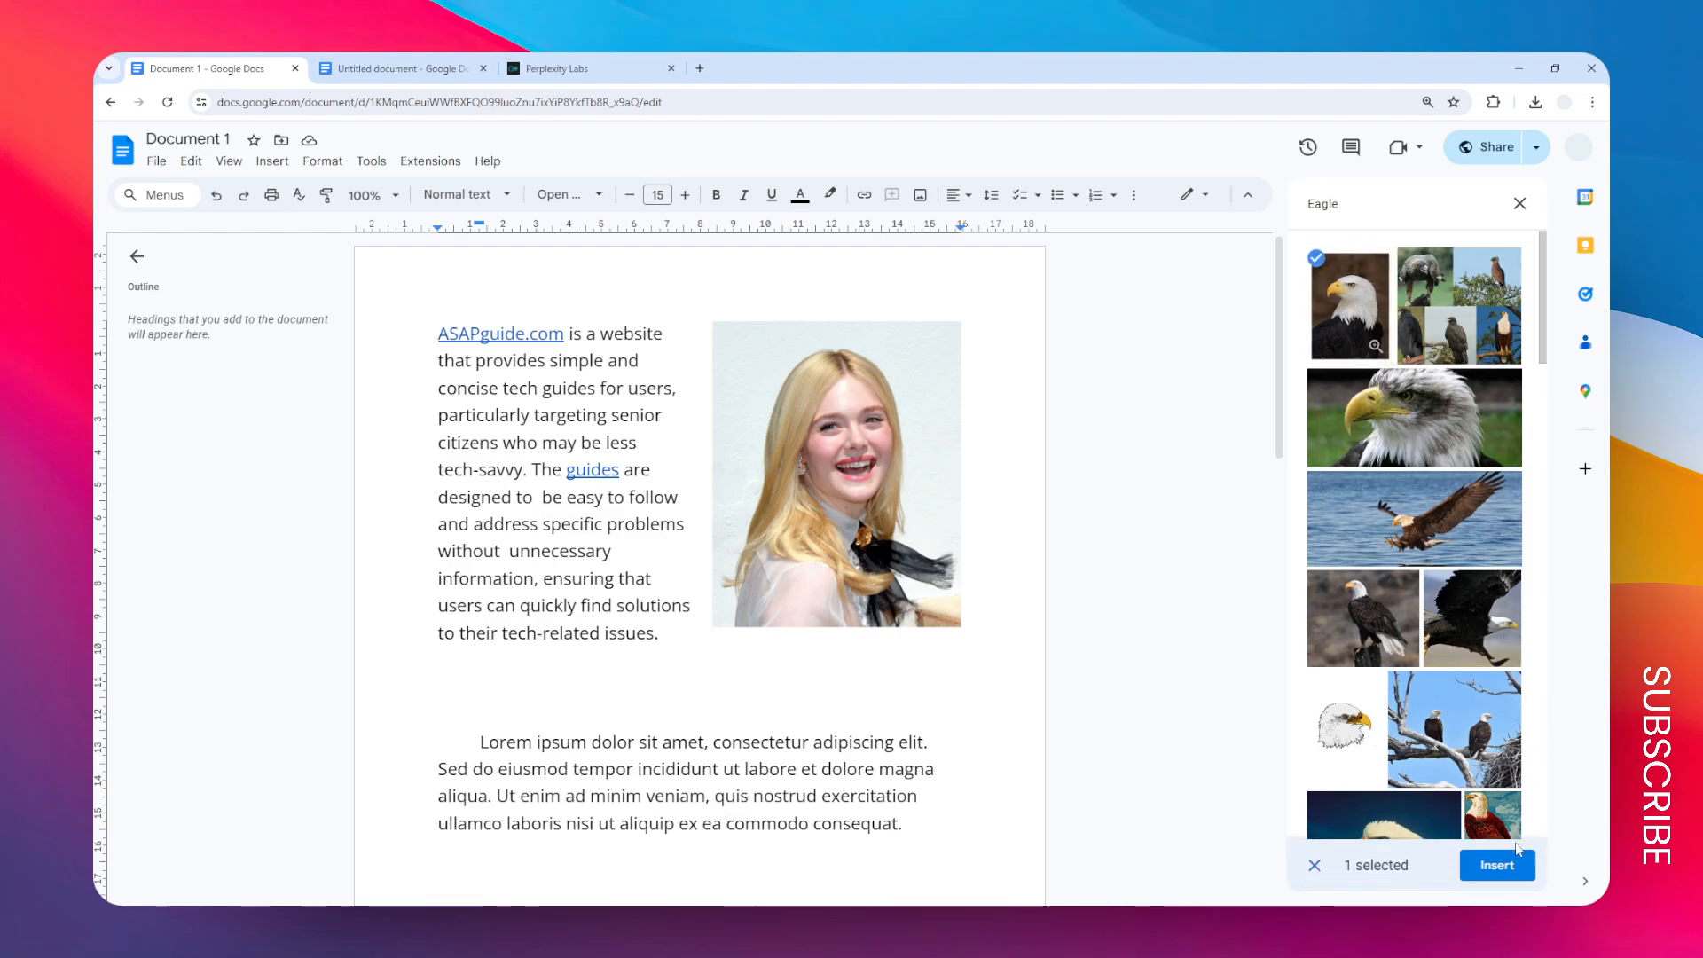
{"action": "left_click", "coordinate": [1496, 865]}
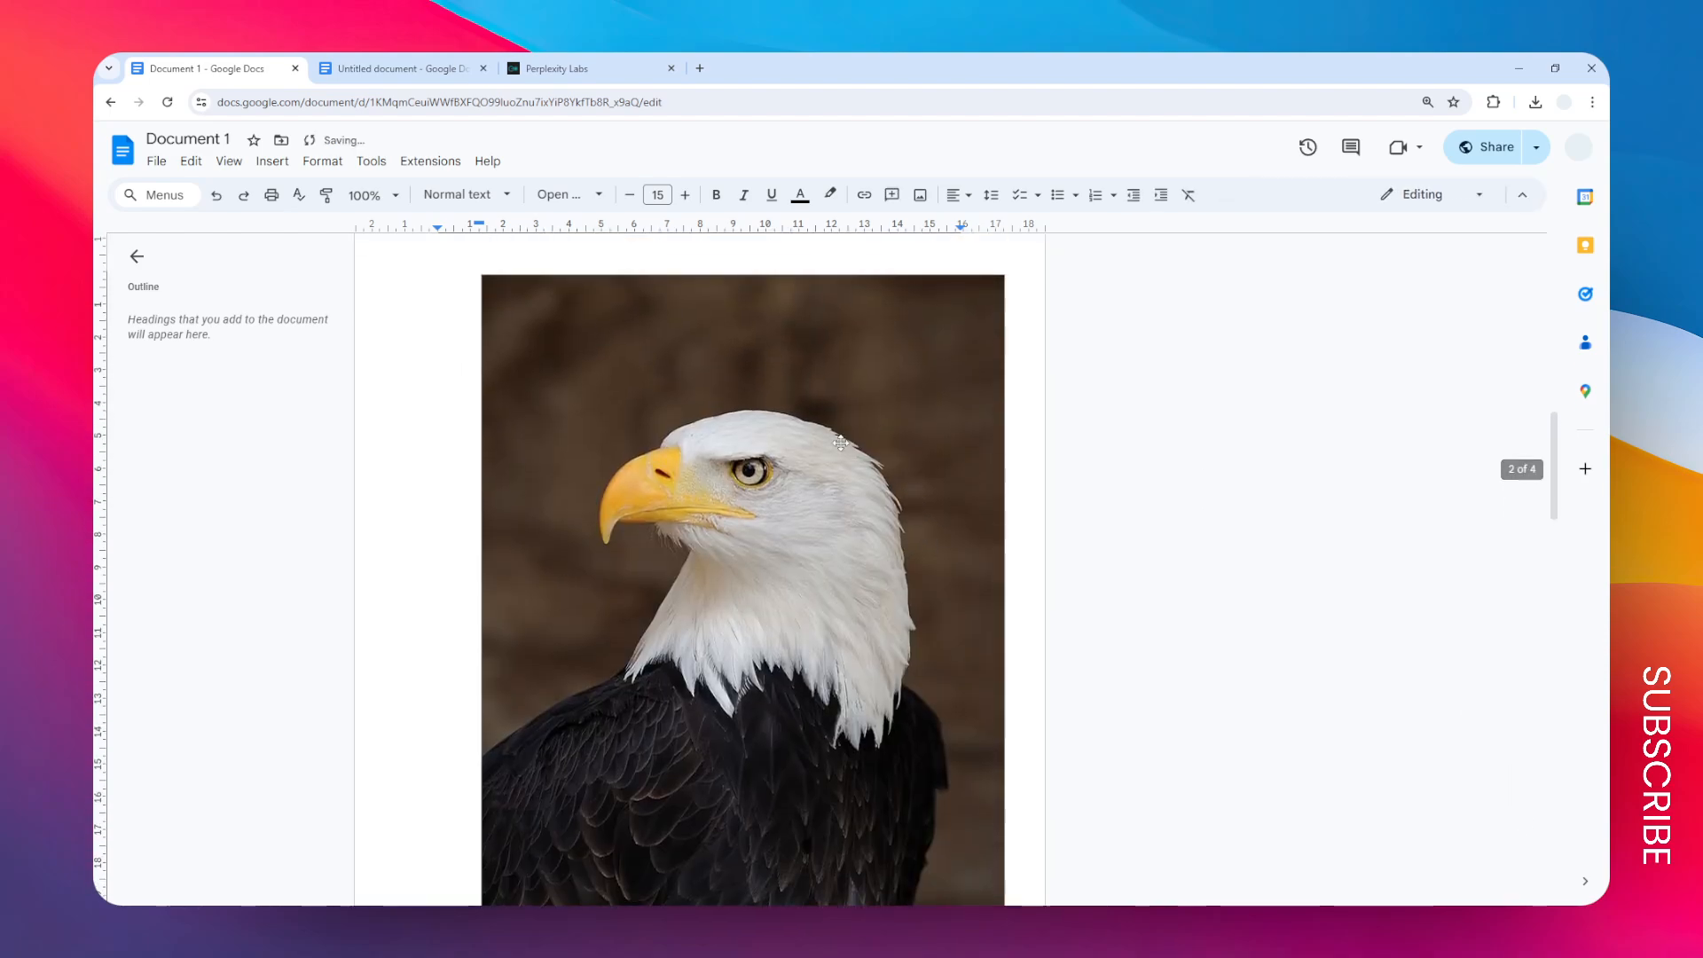
Shrink the inserted eagle image proportionally to about 6.5 cm wide by 8.1 cm high.
{"action": "scroll", "coordinate": [905, 454], "scroll_direction": "down", "scroll_amount": 1}
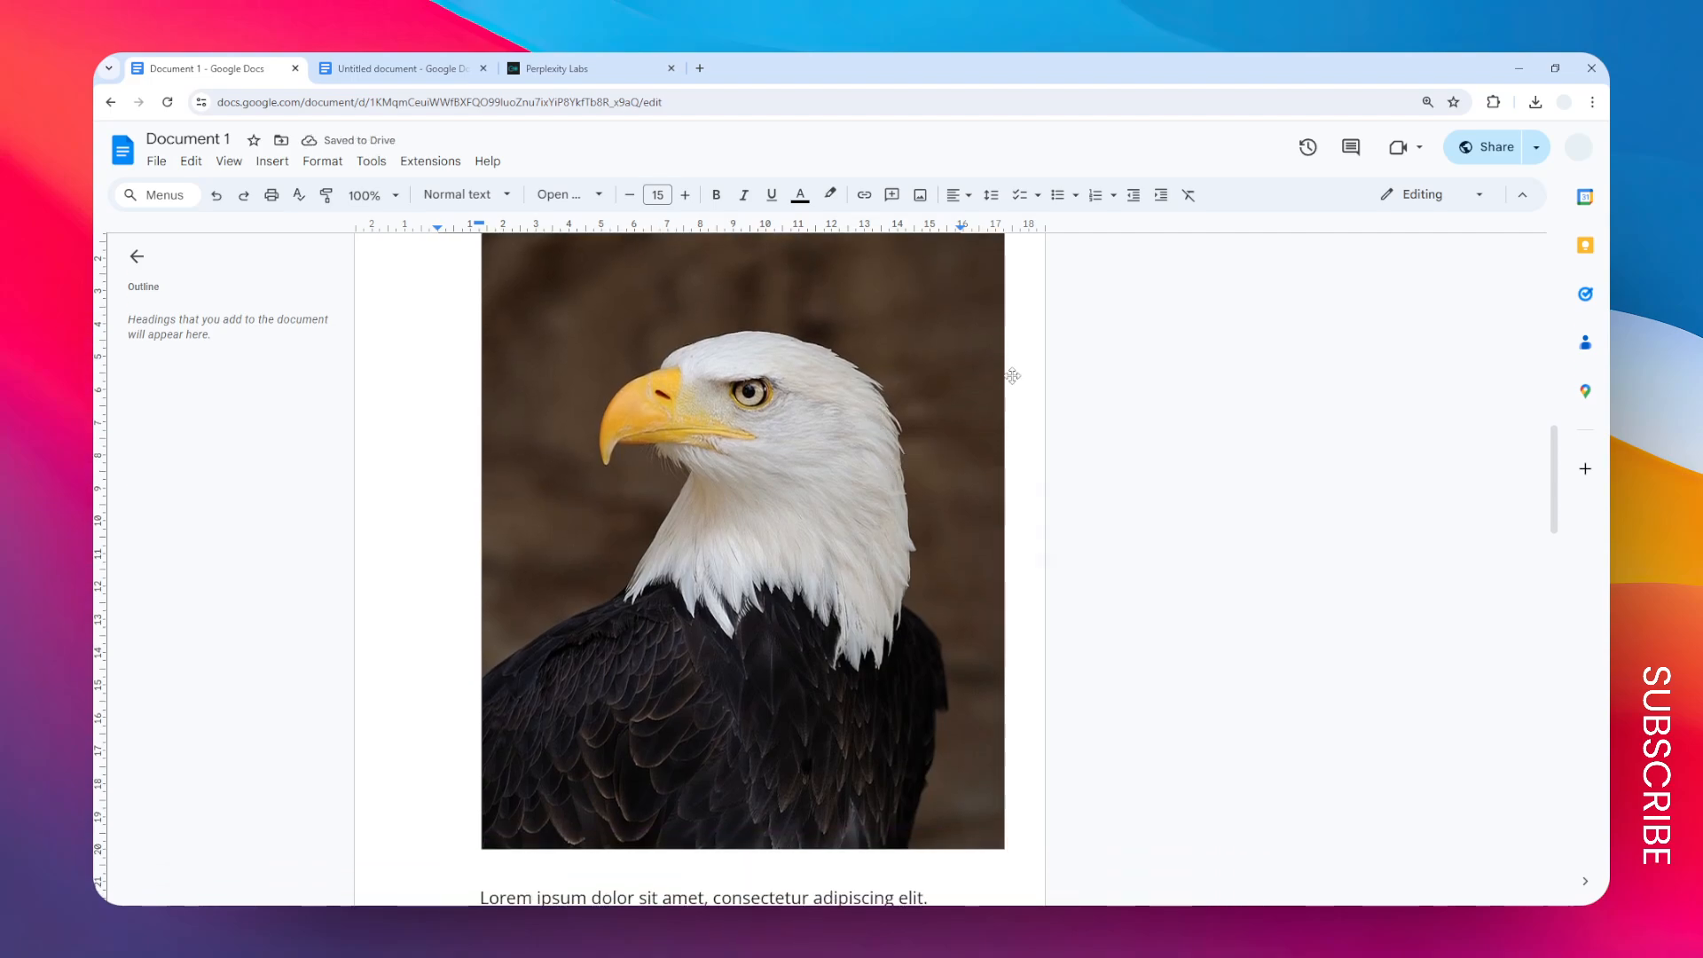
{"action": "scroll", "coordinate": [981, 471], "scroll_direction": "up", "scroll_amount": 5}
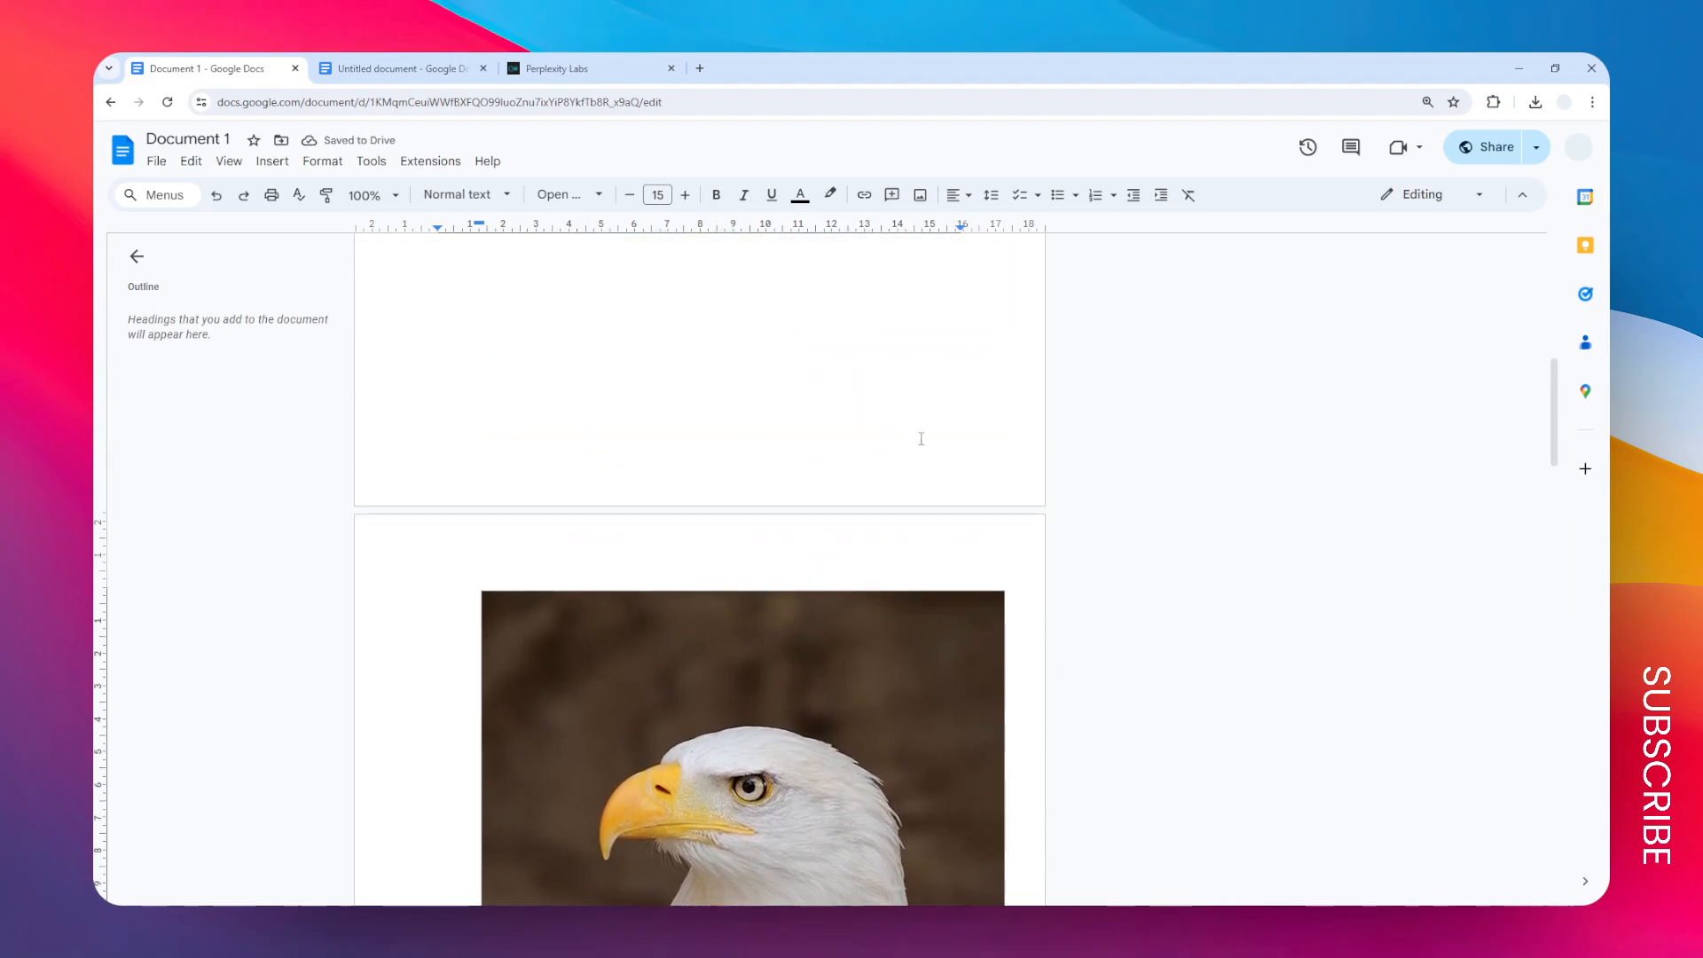
{"action": "scroll", "coordinate": [921, 438], "scroll_direction": "up", "scroll_amount": 5}
{"action": "scroll", "coordinate": [901, 506], "scroll_direction": "down", "scroll_amount": 12}
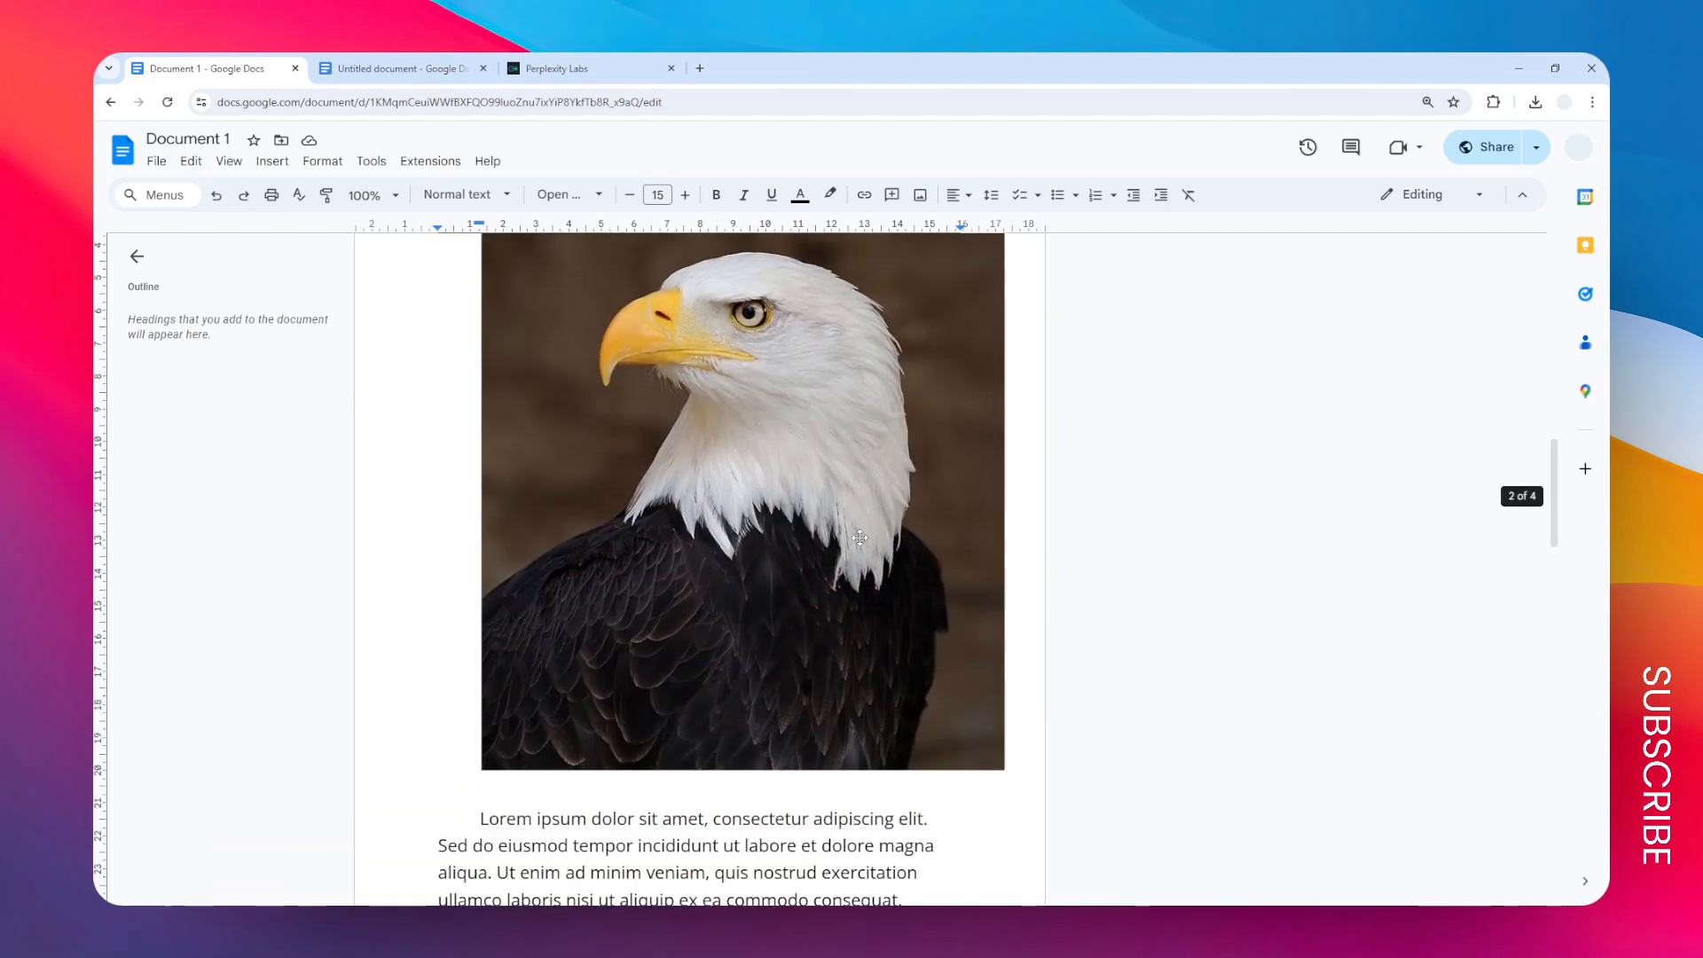
{"action": "scroll", "coordinate": [859, 537], "scroll_direction": "down", "scroll_amount": 1}
{"action": "scroll", "coordinate": [901, 621], "scroll_direction": "up", "scroll_amount": 3}
{"action": "left_click", "coordinate": [903, 633]}
{"action": "scroll", "coordinate": [922, 604], "scroll_direction": "down", "scroll_amount": 1}
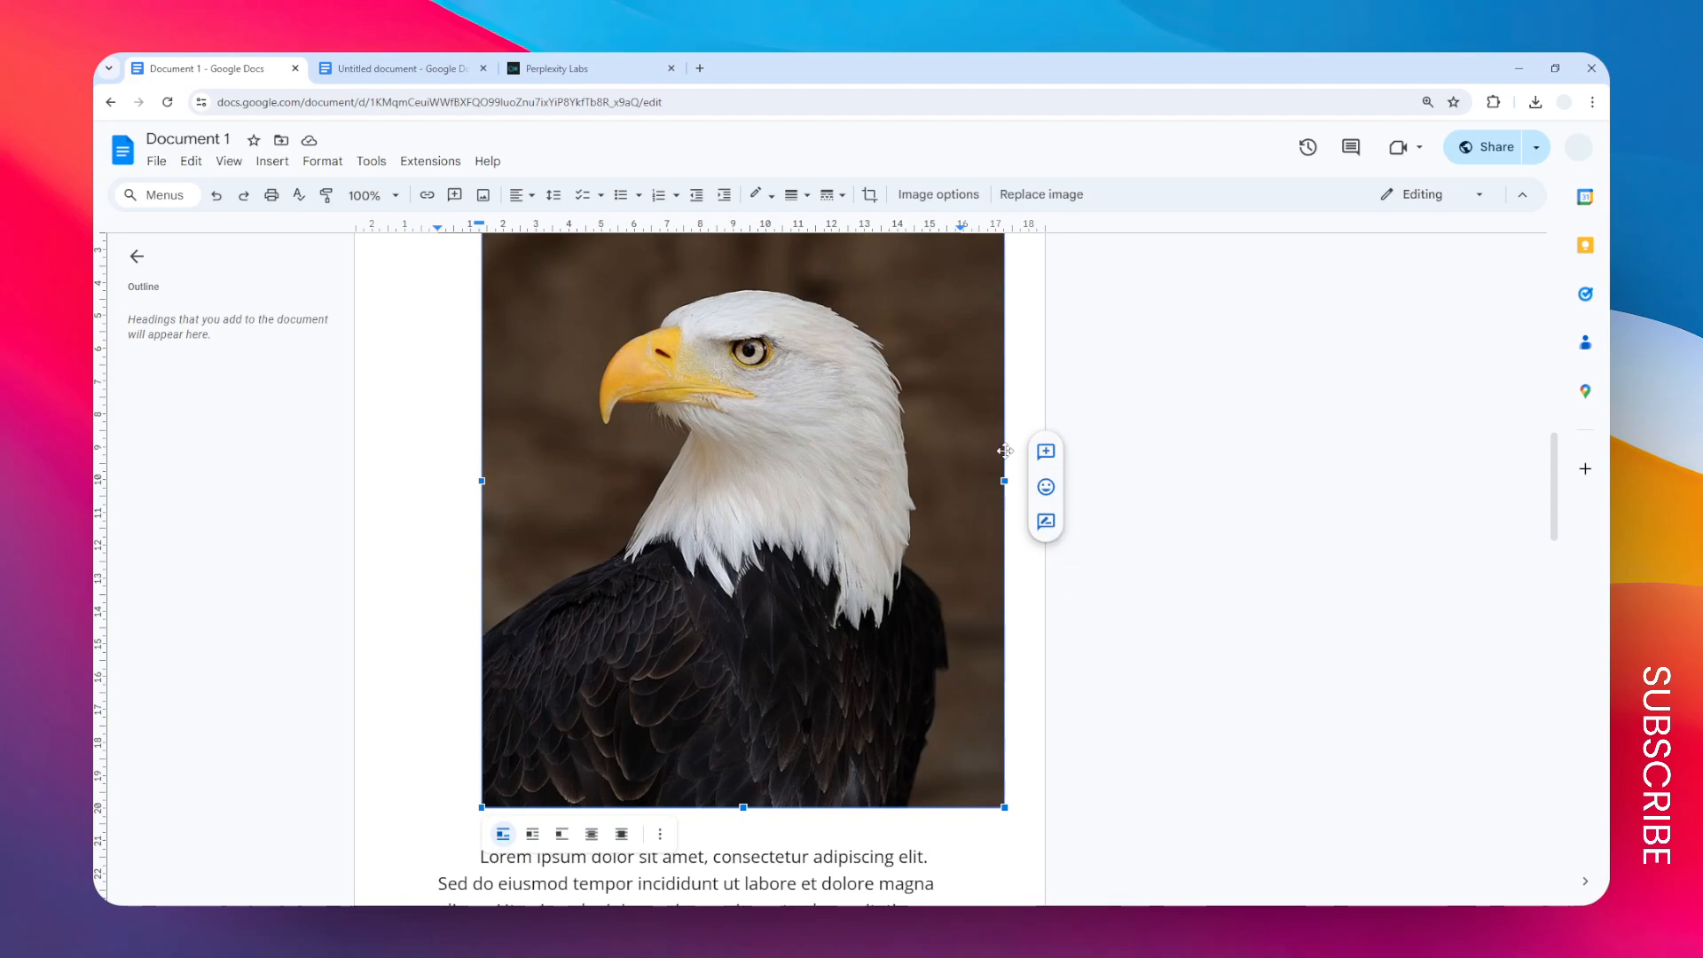
{"action": "scroll", "coordinate": [922, 710], "scroll_direction": "up", "scroll_amount": 2}
{"action": "scroll", "coordinate": [918, 701], "scroll_direction": "down", "scroll_amount": 2}
{"action": "scroll", "coordinate": [799, 577], "scroll_direction": "up", "scroll_amount": 2}
{"action": "scroll", "coordinate": [732, 514], "scroll_direction": "down", "scroll_amount": 1}
{"action": "scroll", "coordinate": [732, 514], "scroll_direction": "down", "scroll_amount": 1}
{"action": "left_click_drag", "start_coordinate": [1007, 811], "coordinate": [699, 369]}
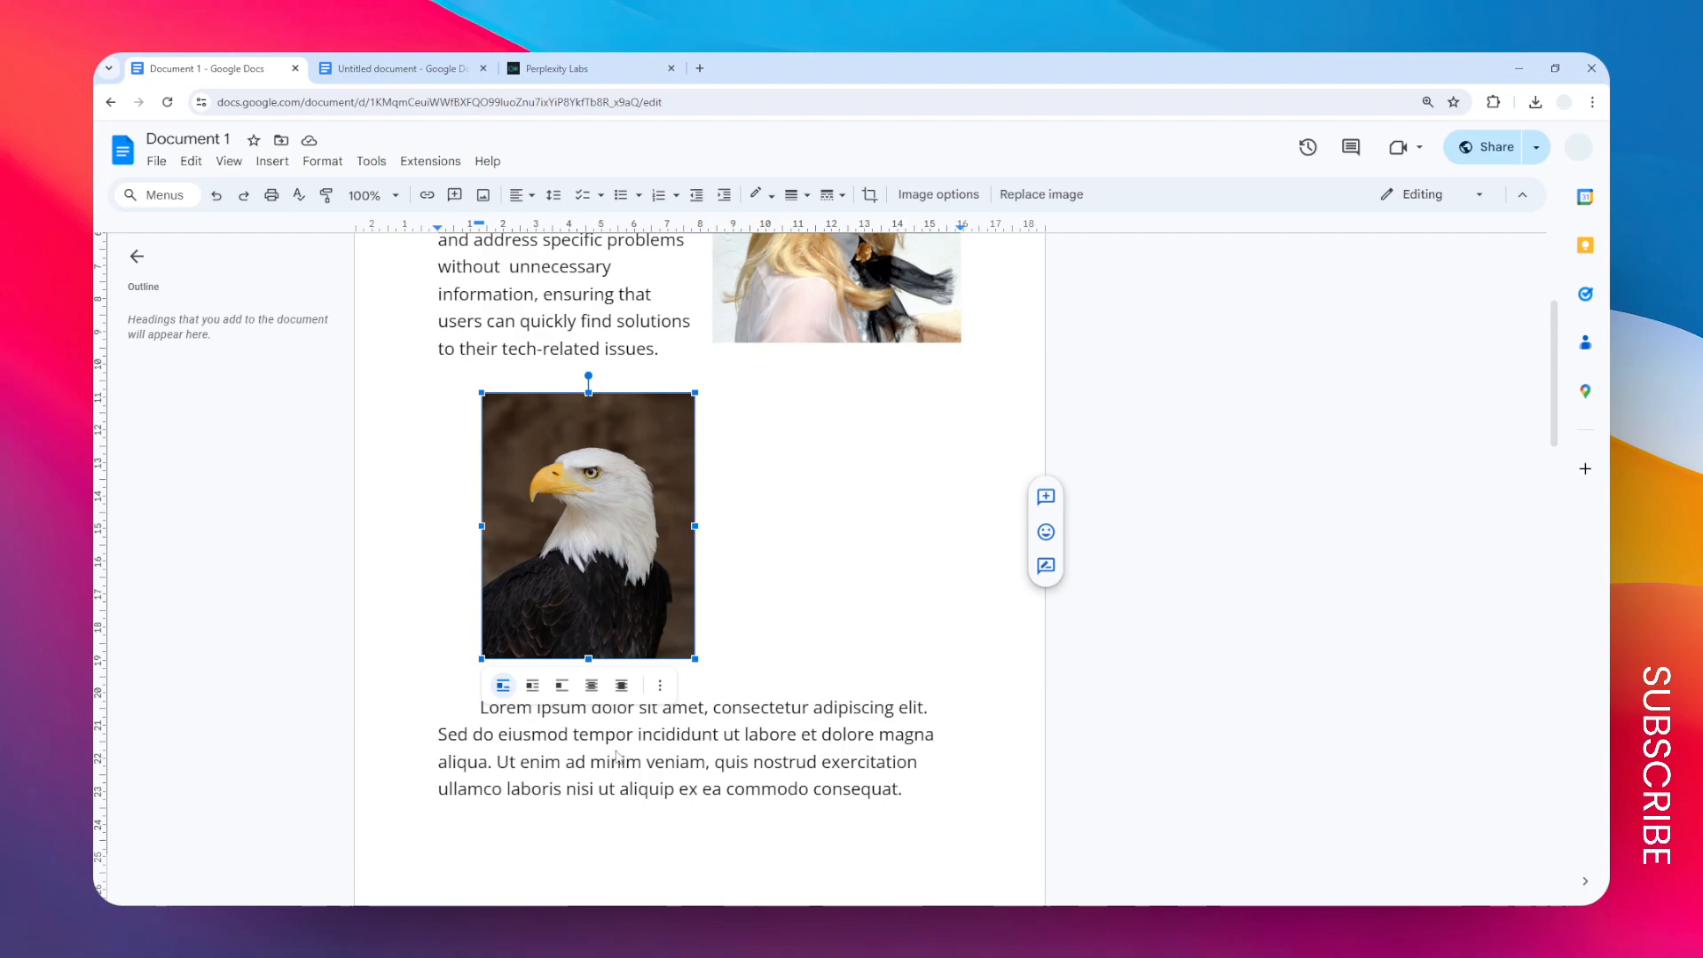
Set the eagle image to Wrap text and move it into the middle of the Lorem ipsum paragraph.
{"action": "left_click", "coordinate": [547, 688]}
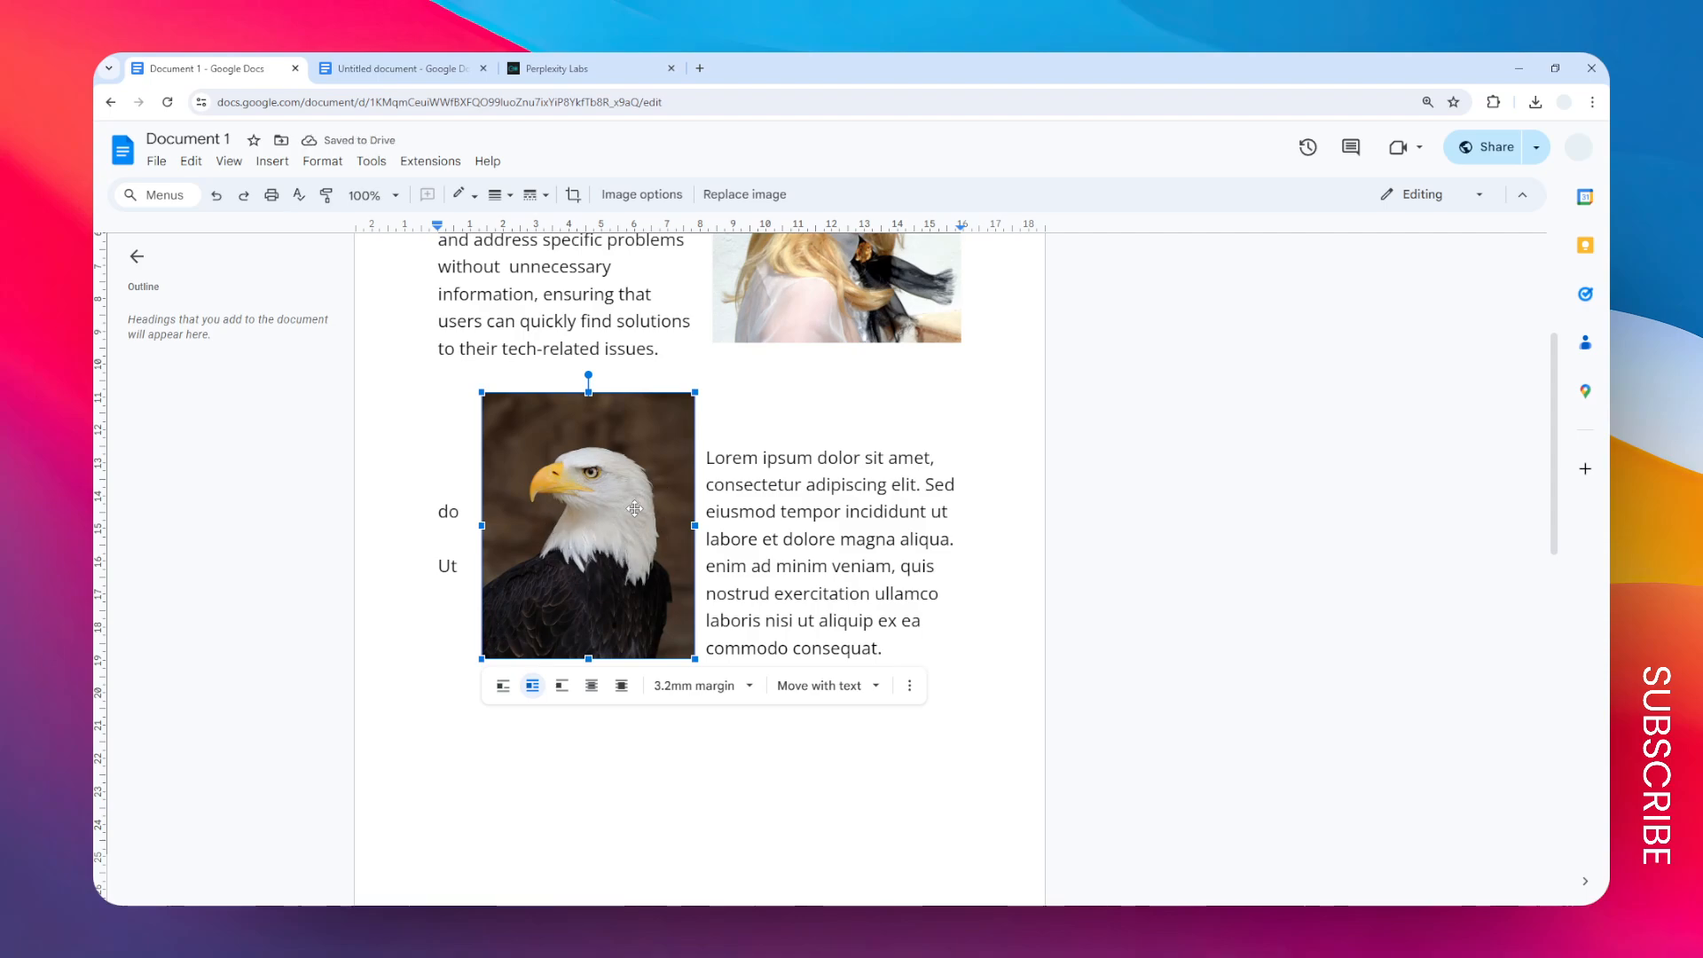
{"action": "left_click_drag", "start_coordinate": [593, 519], "coordinate": [751, 583]}
{"action": "scroll", "coordinate": [670, 529], "scroll_direction": "up", "scroll_amount": 2}
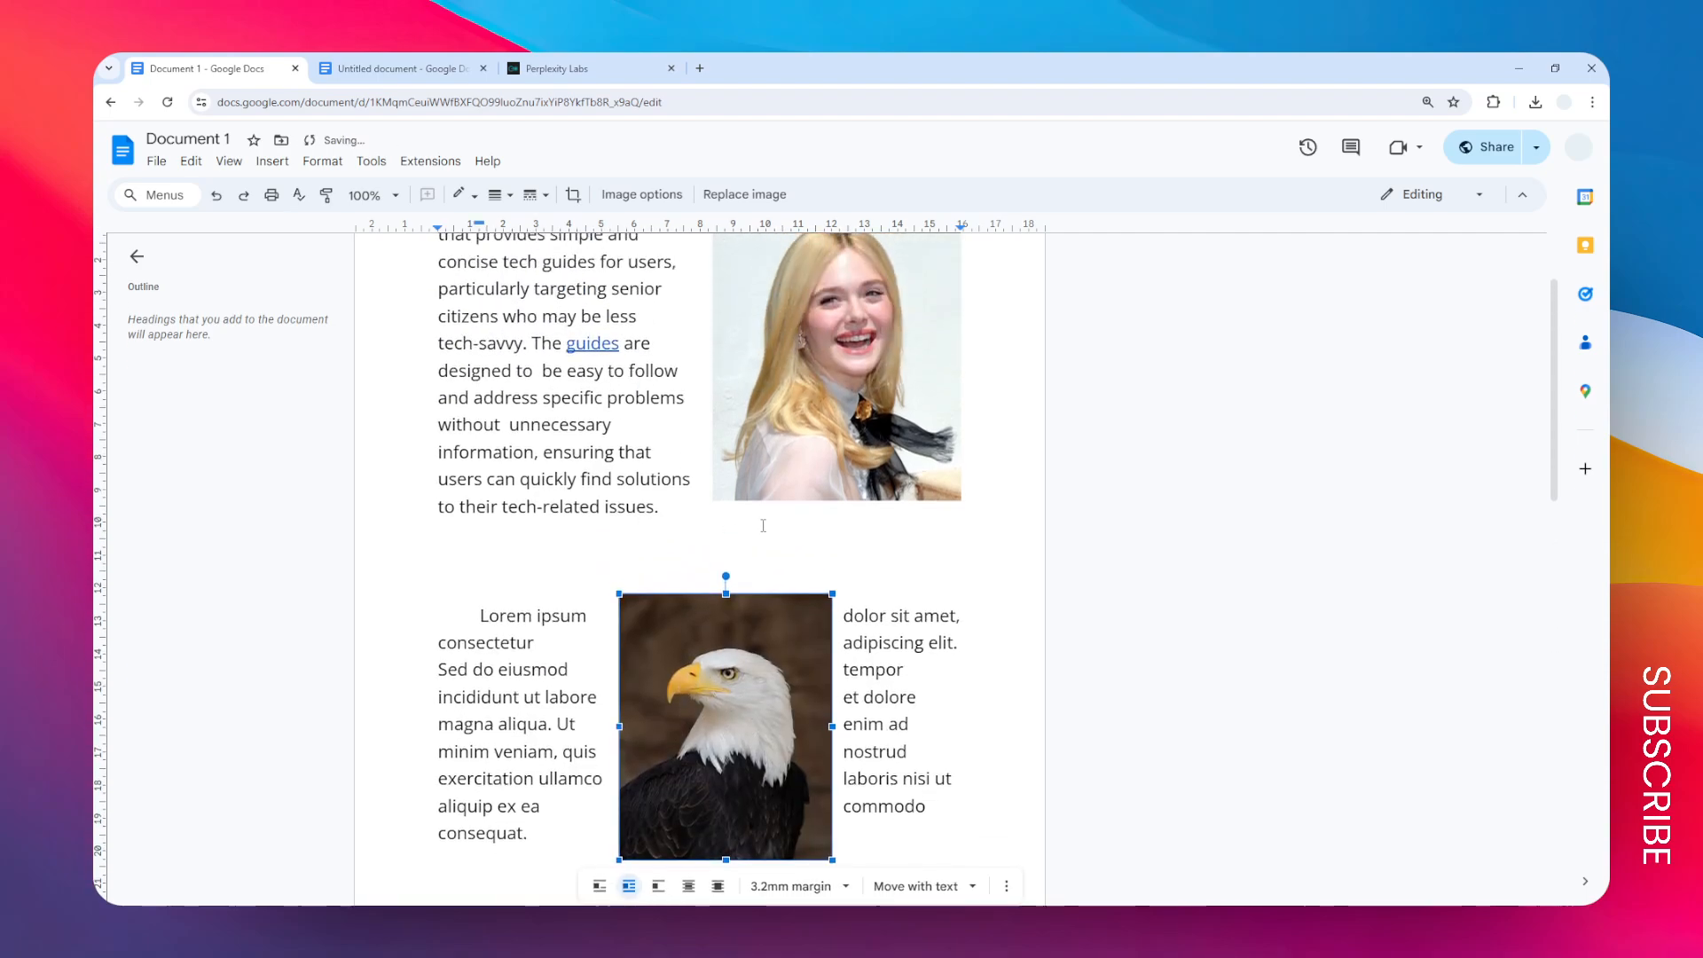
{"action": "scroll", "coordinate": [763, 525], "scroll_direction": "down", "scroll_amount": 1}
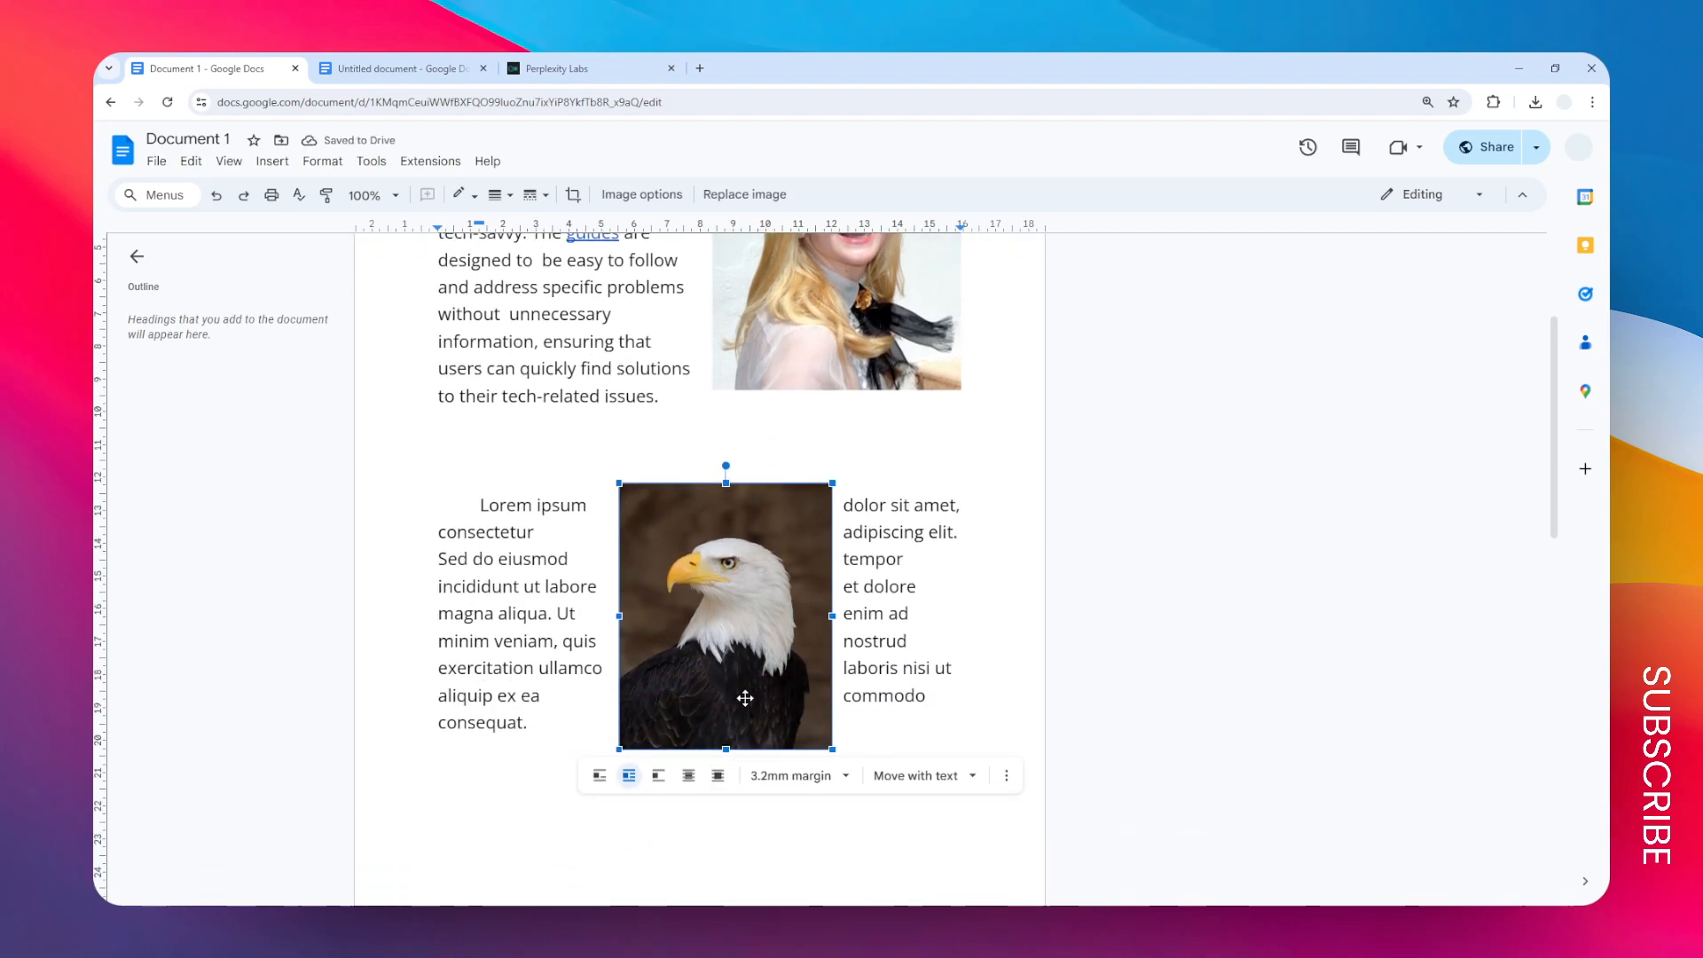
{"action": "scroll", "coordinate": [830, 614], "scroll_direction": "down", "scroll_amount": 2}
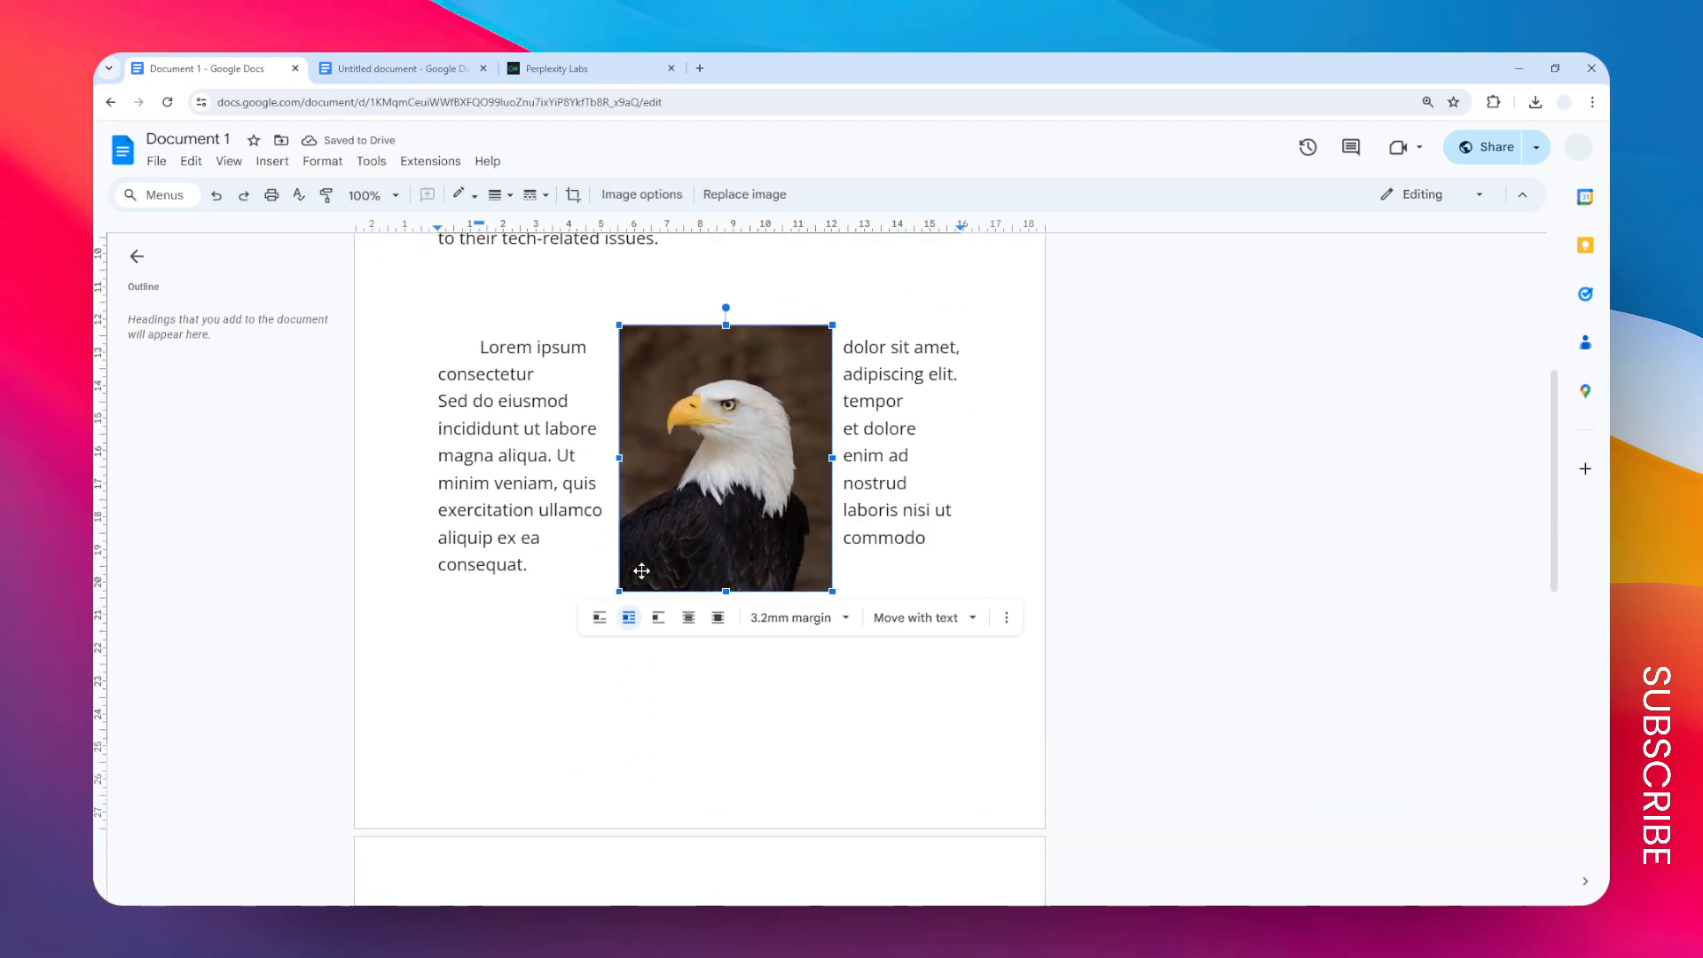
Try Break text and Behind text on the eagle image, shifting it slightly down and left over the paragraph.
{"action": "left_click", "coordinate": [666, 629]}
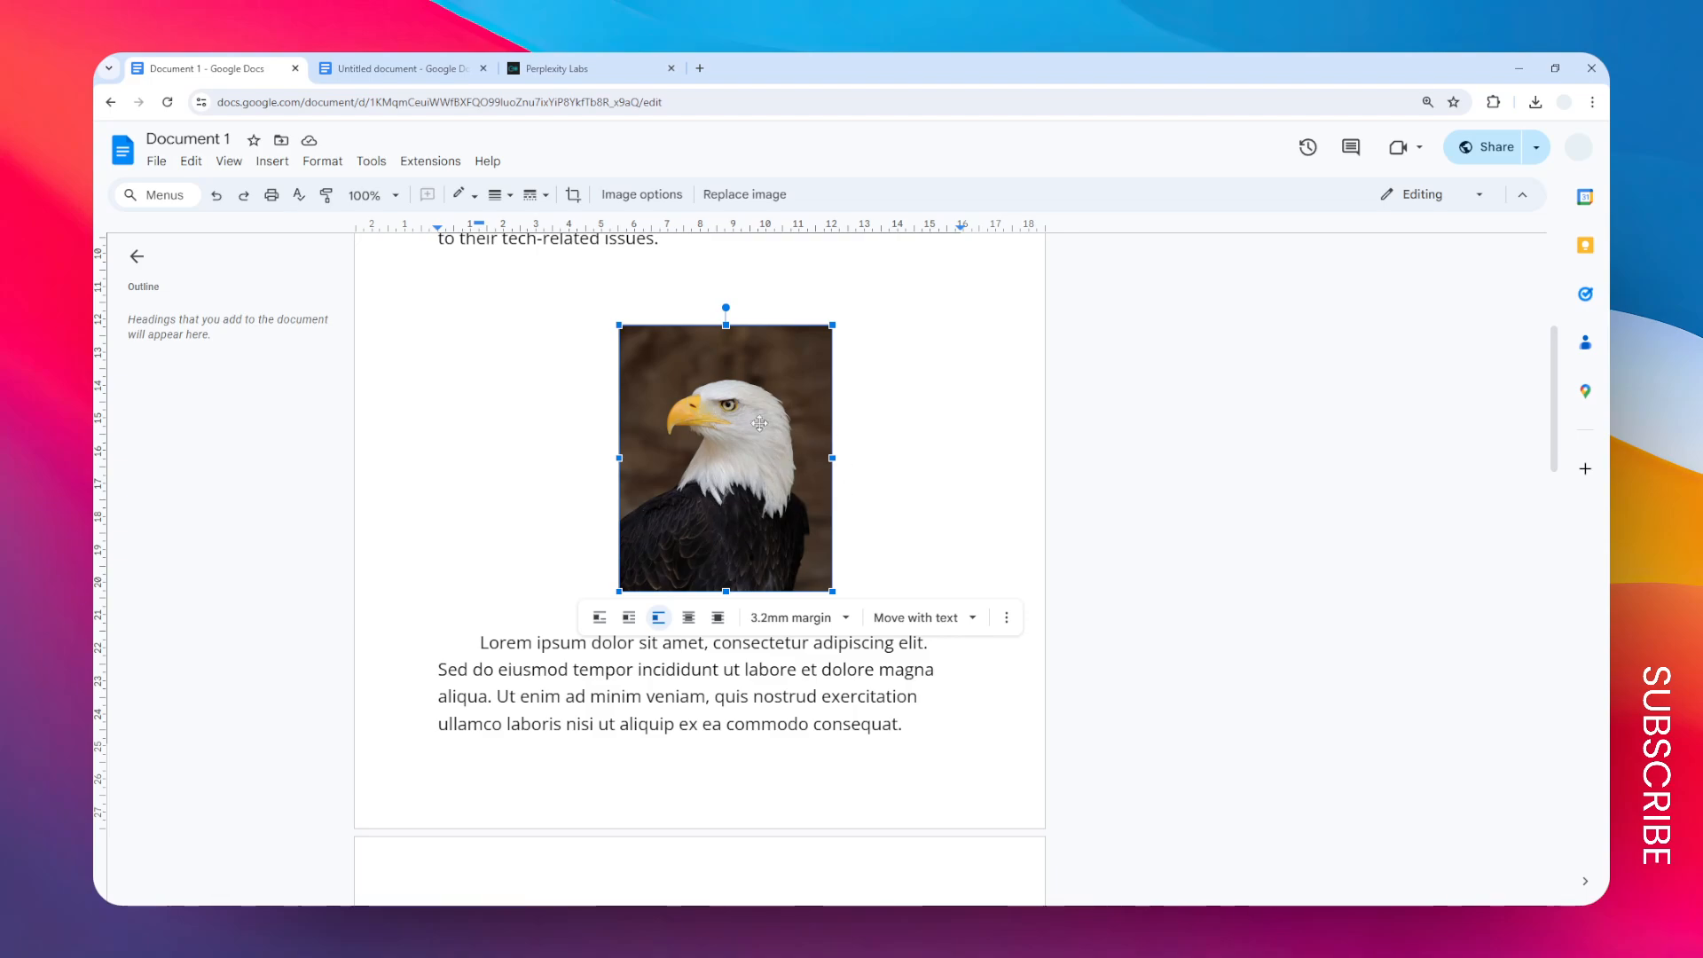
{"action": "left_click", "coordinate": [690, 619]}
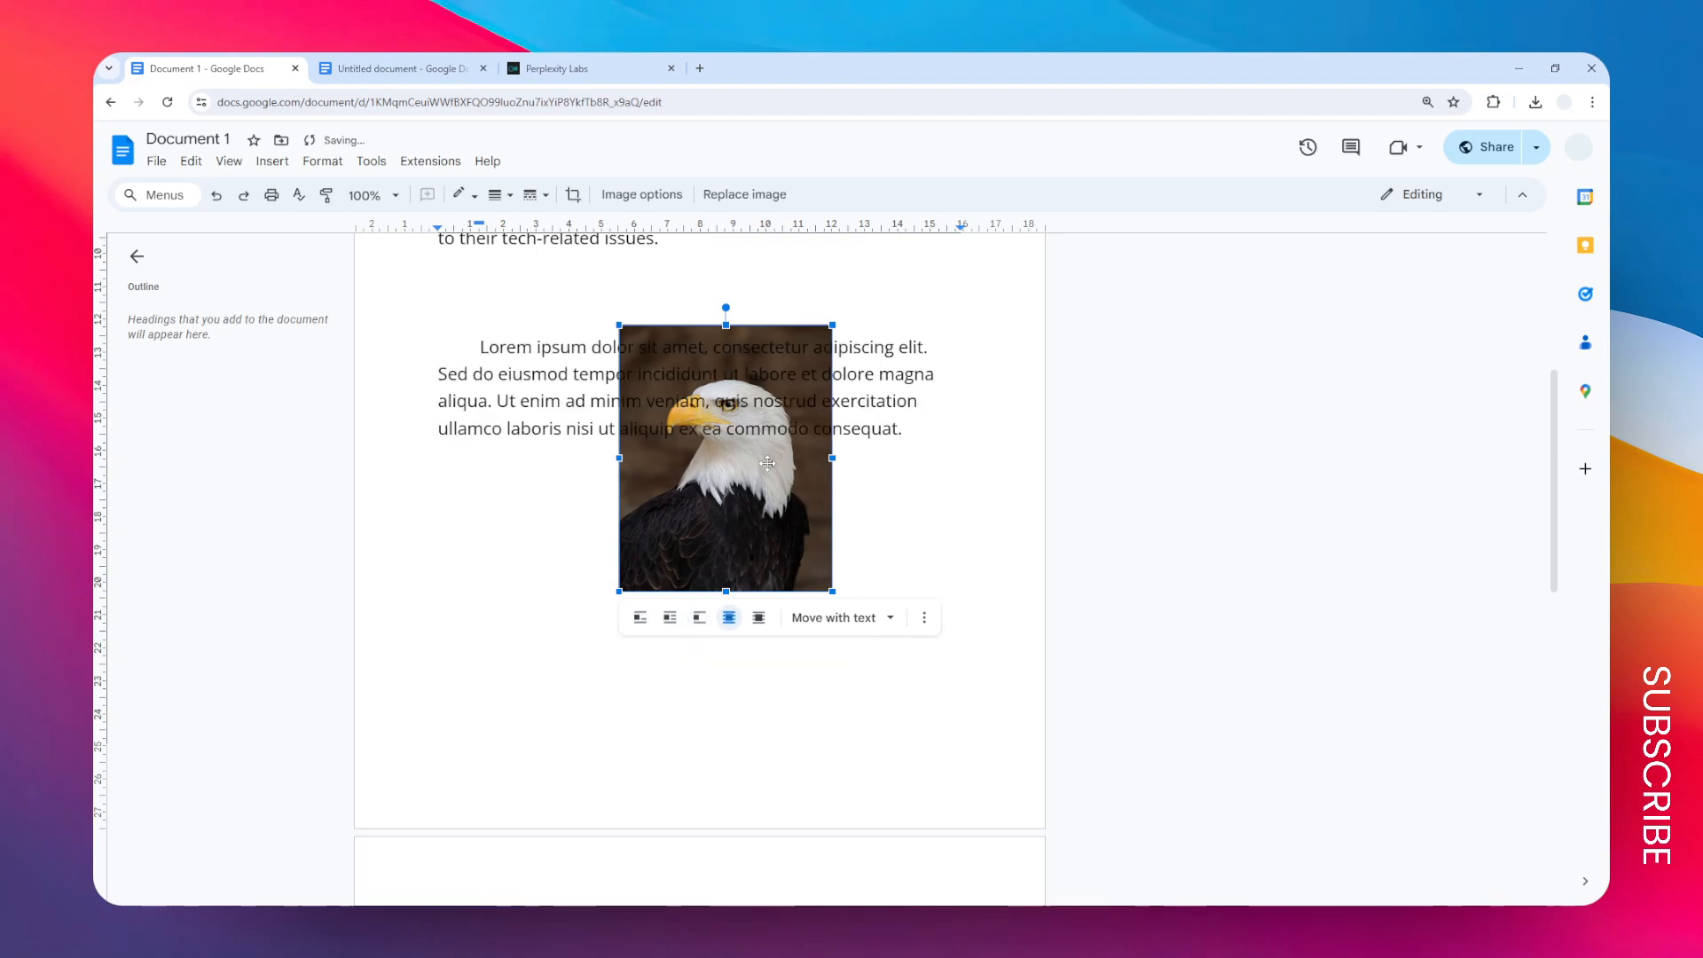
{"action": "scroll", "coordinate": [800, 468], "scroll_direction": "up", "scroll_amount": 2}
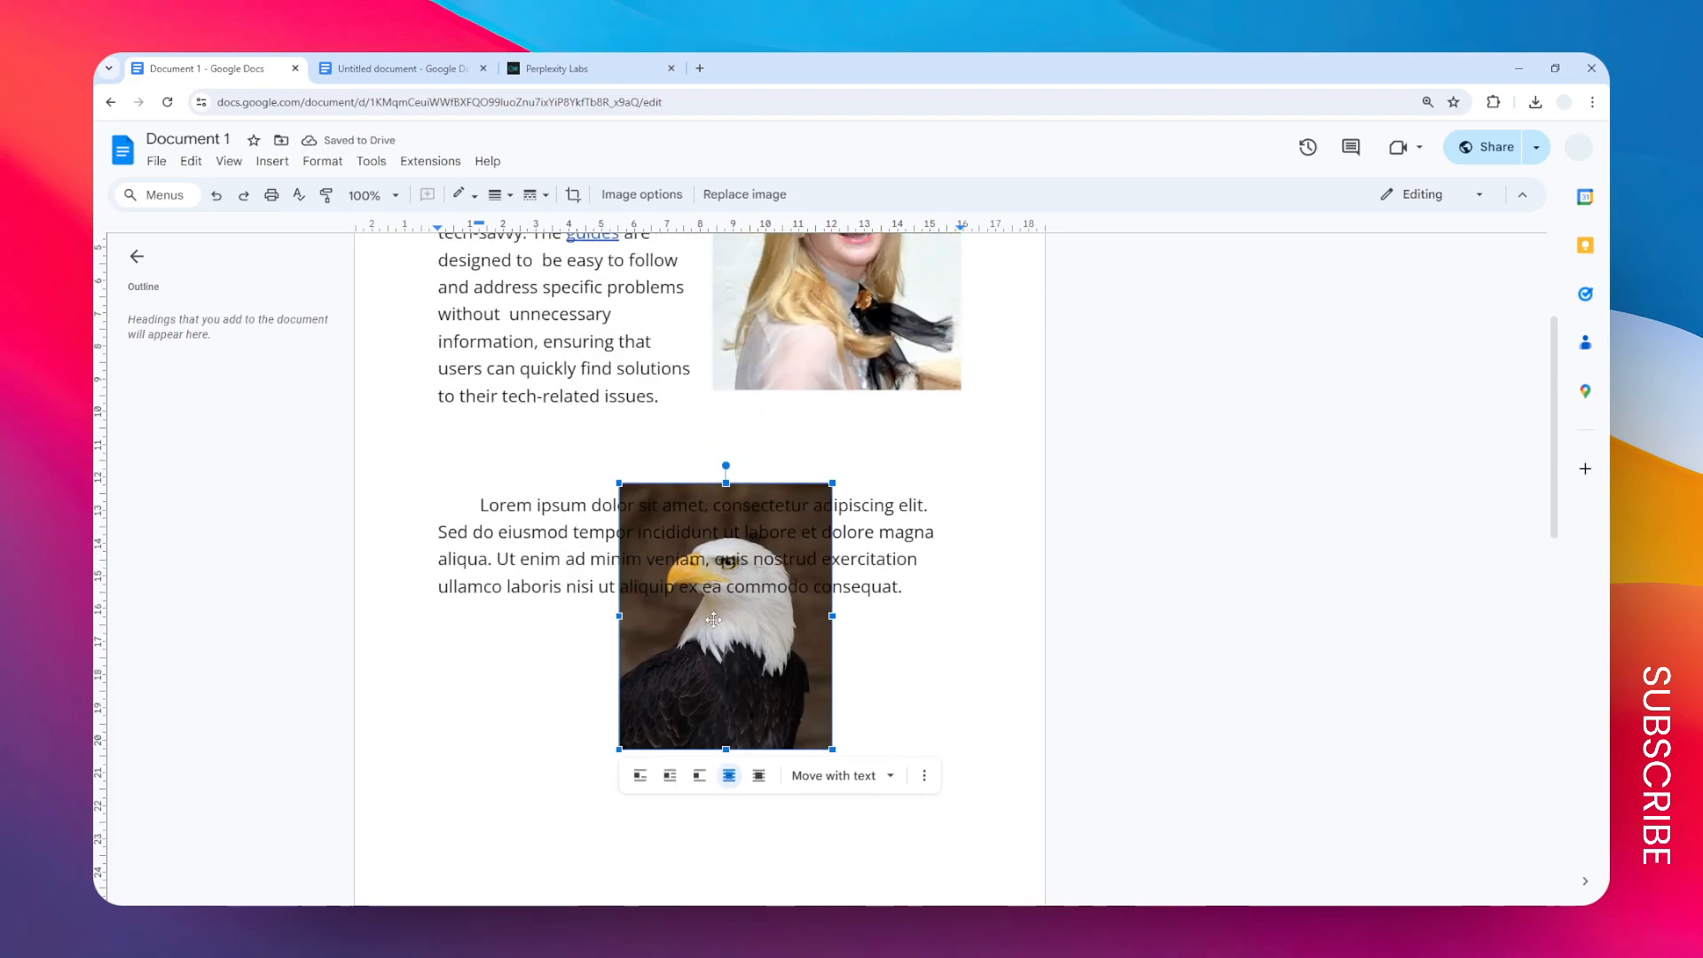
{"action": "left_click_drag", "start_coordinate": [723, 681], "coordinate": [724, 720]}
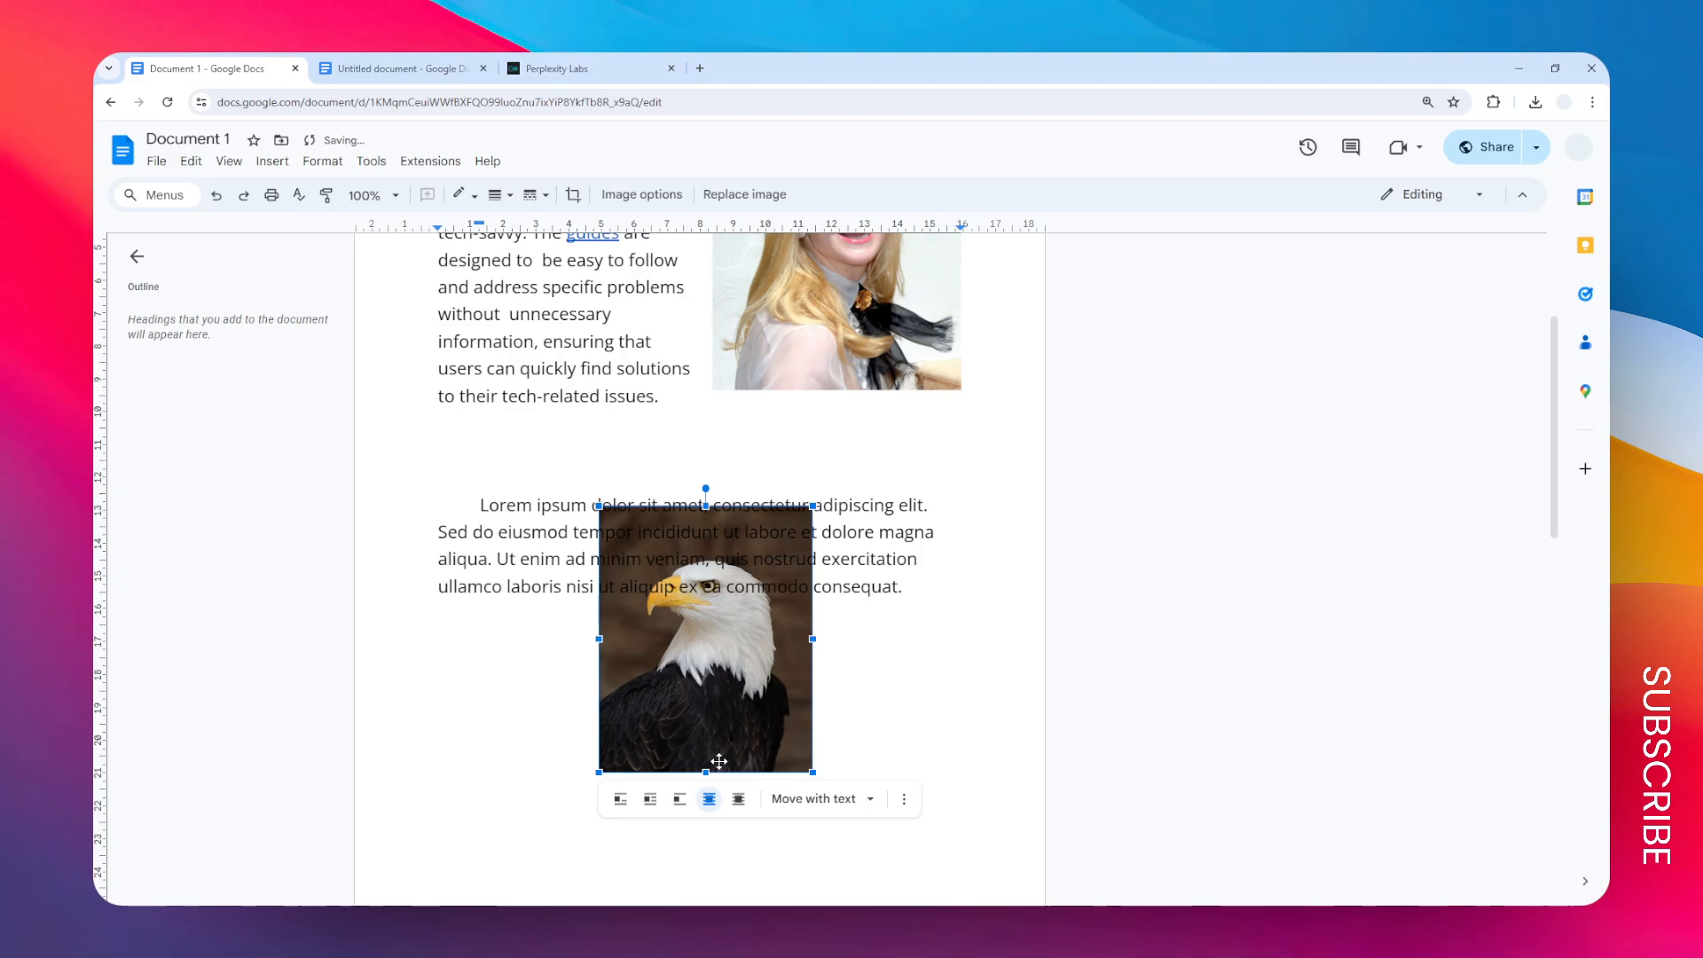
Place the eagle image In front of text and check how it covers the paragraph.
{"action": "left_click", "coordinate": [741, 801]}
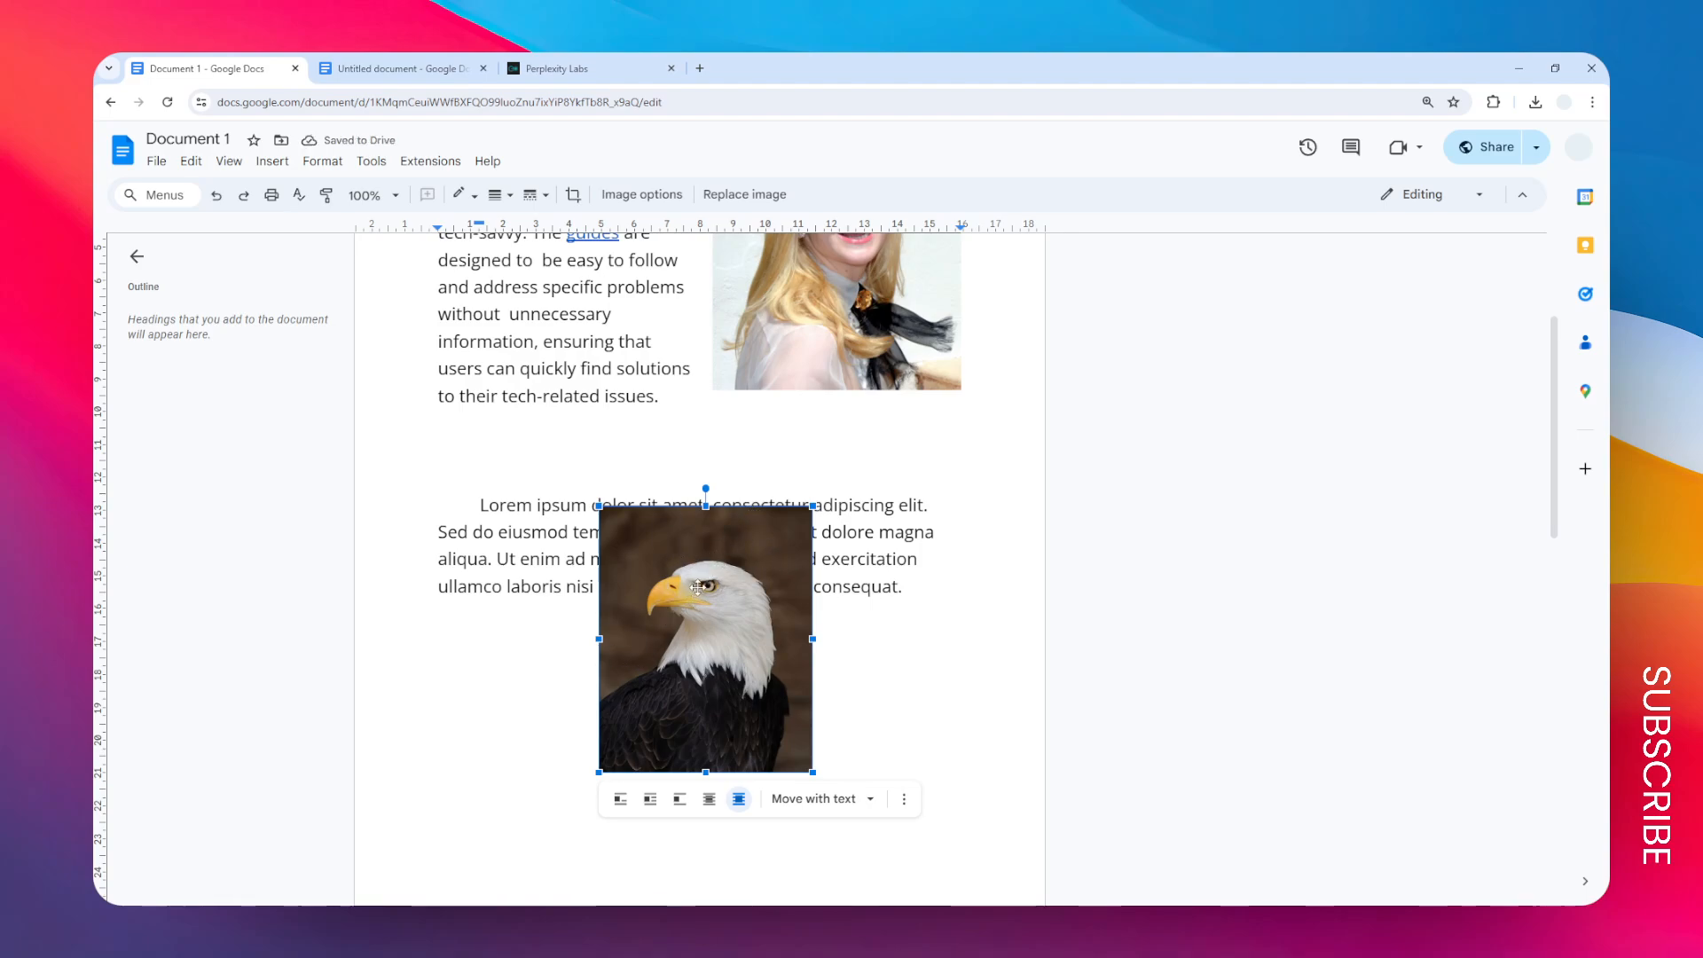
{"action": "scroll", "coordinate": [715, 543], "scroll_direction": "up", "scroll_amount": 2}
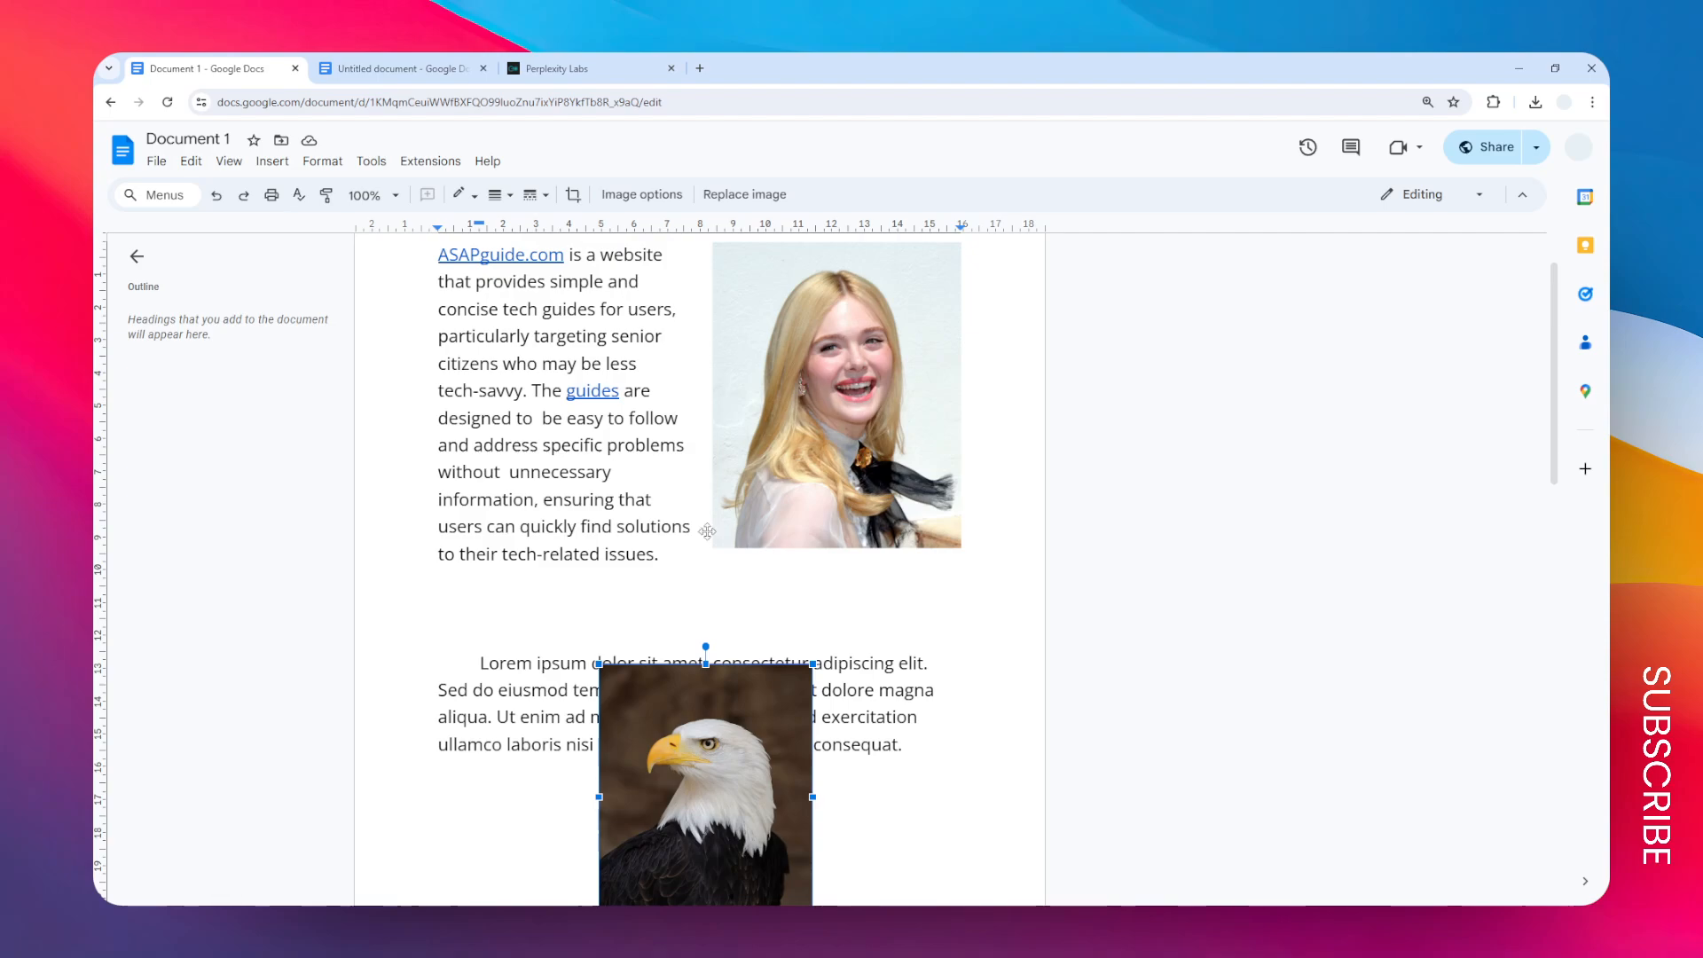
{"action": "scroll", "coordinate": [727, 576], "scroll_direction": "down", "scroll_amount": 2}
Set the eagle image back to Wrap text and move it up and left, just below the first paragraph.
{"action": "left_click", "coordinate": [650, 801]}
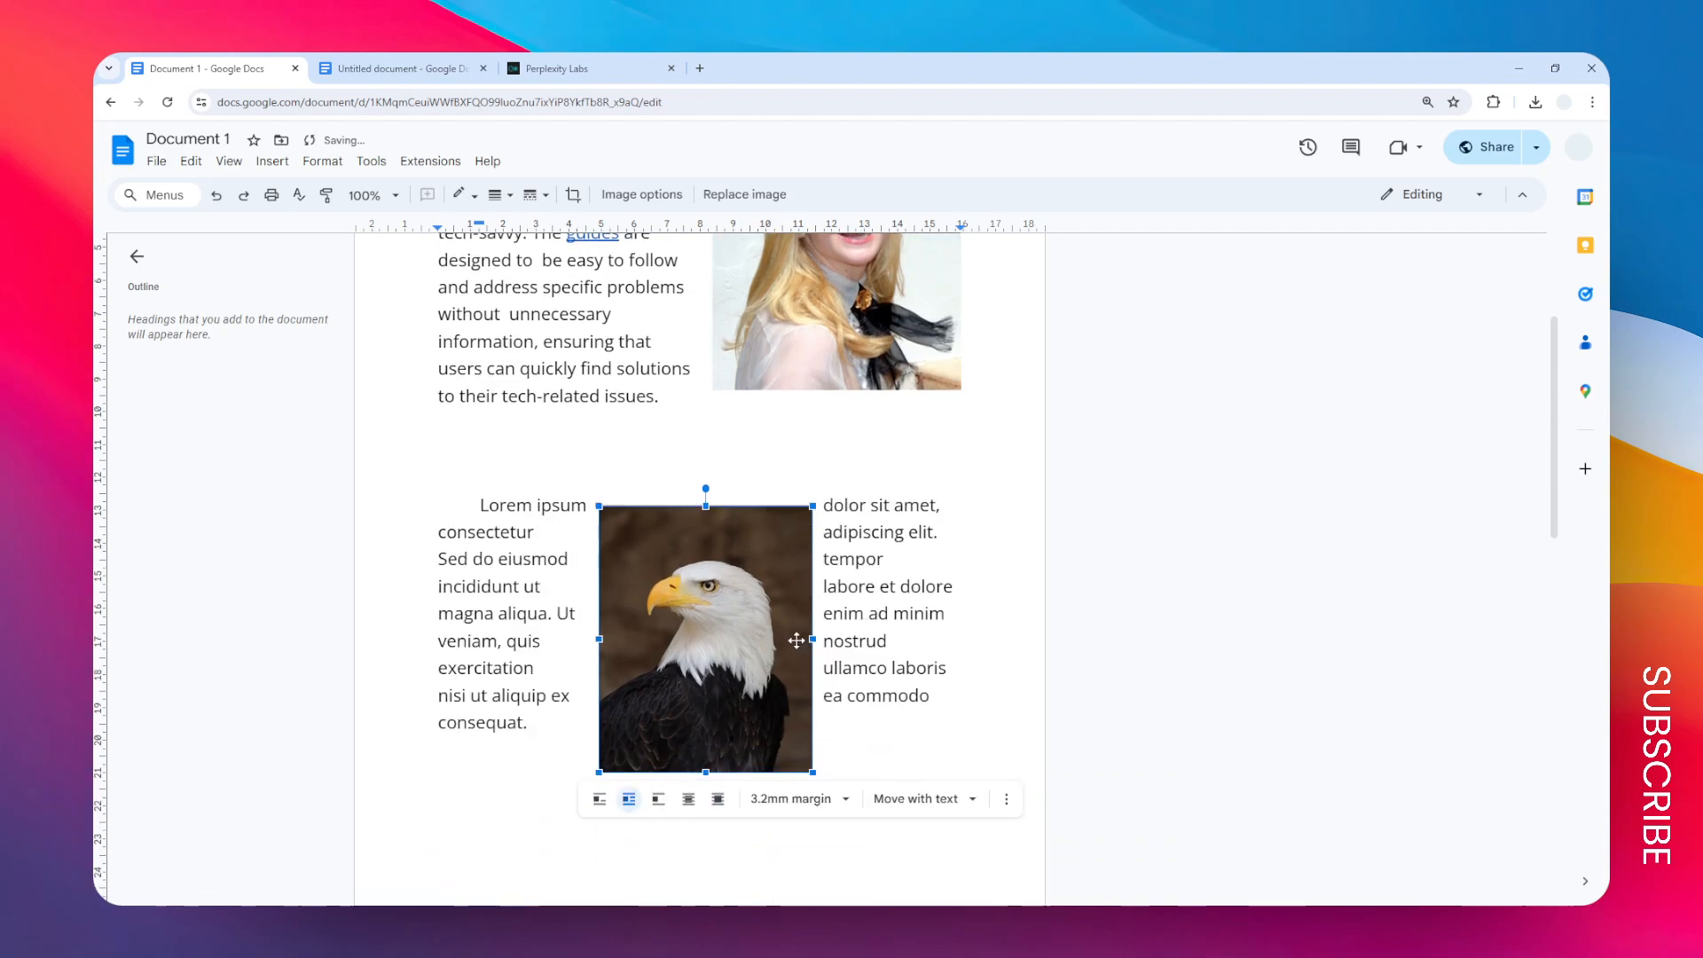
{"action": "left_click_drag", "start_coordinate": [750, 655], "coordinate": [645, 573]}
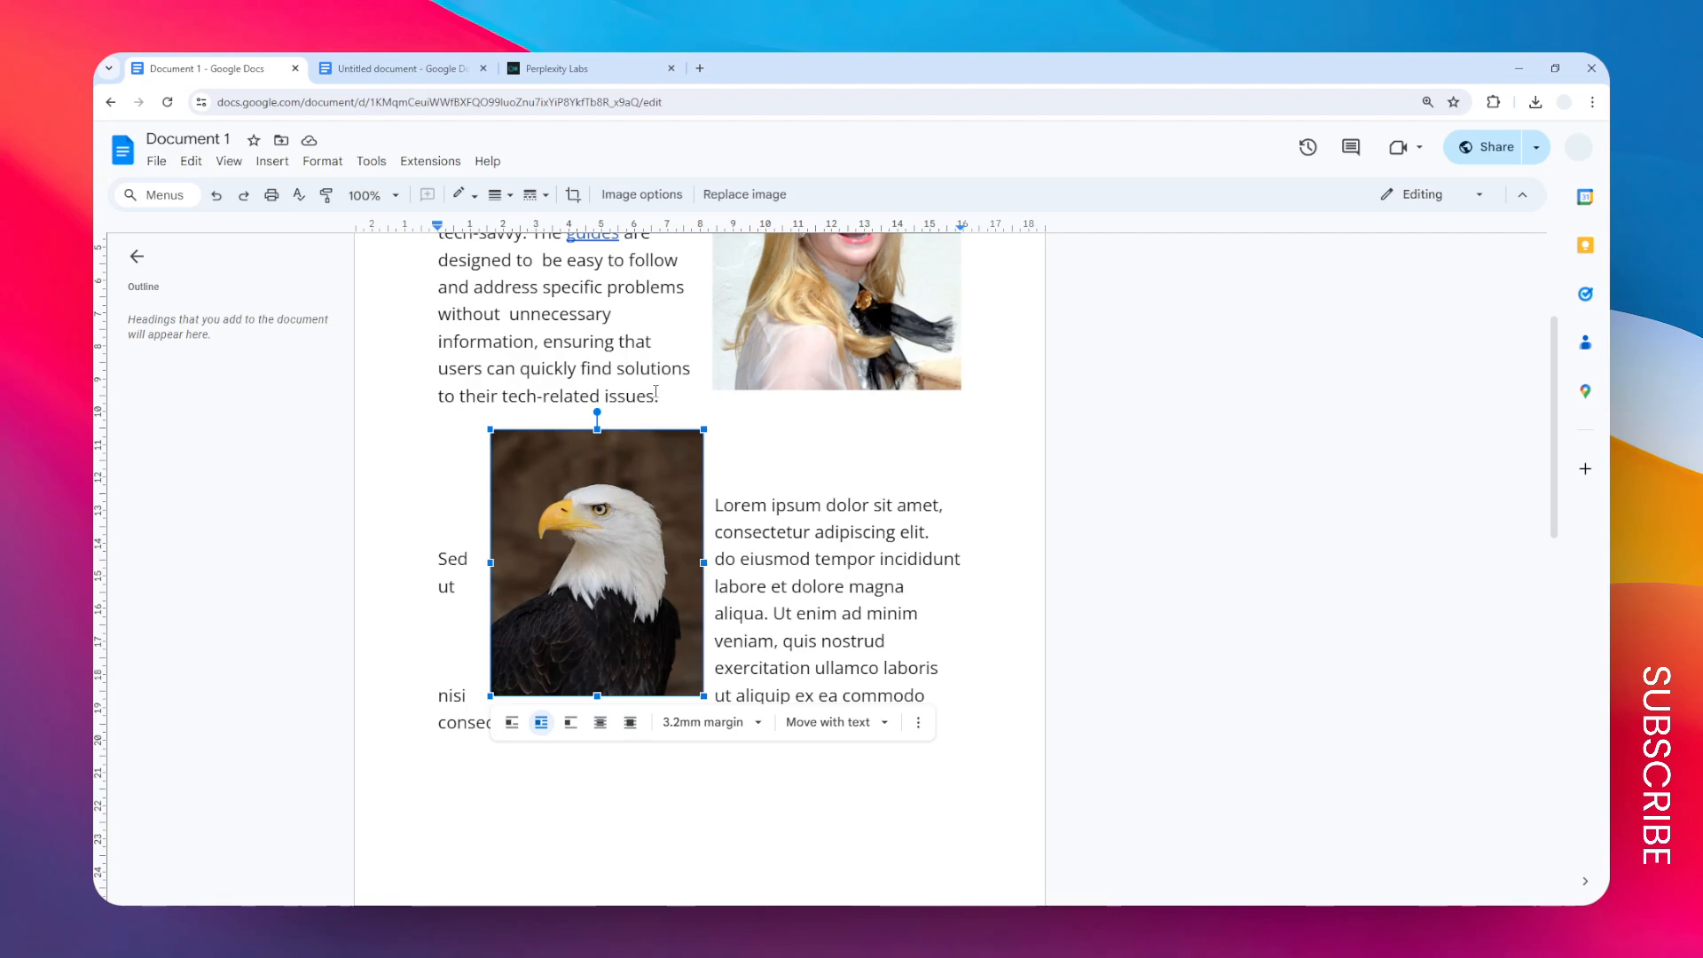
{"action": "scroll", "coordinate": [604, 525], "scroll_direction": "up", "scroll_amount": 2}
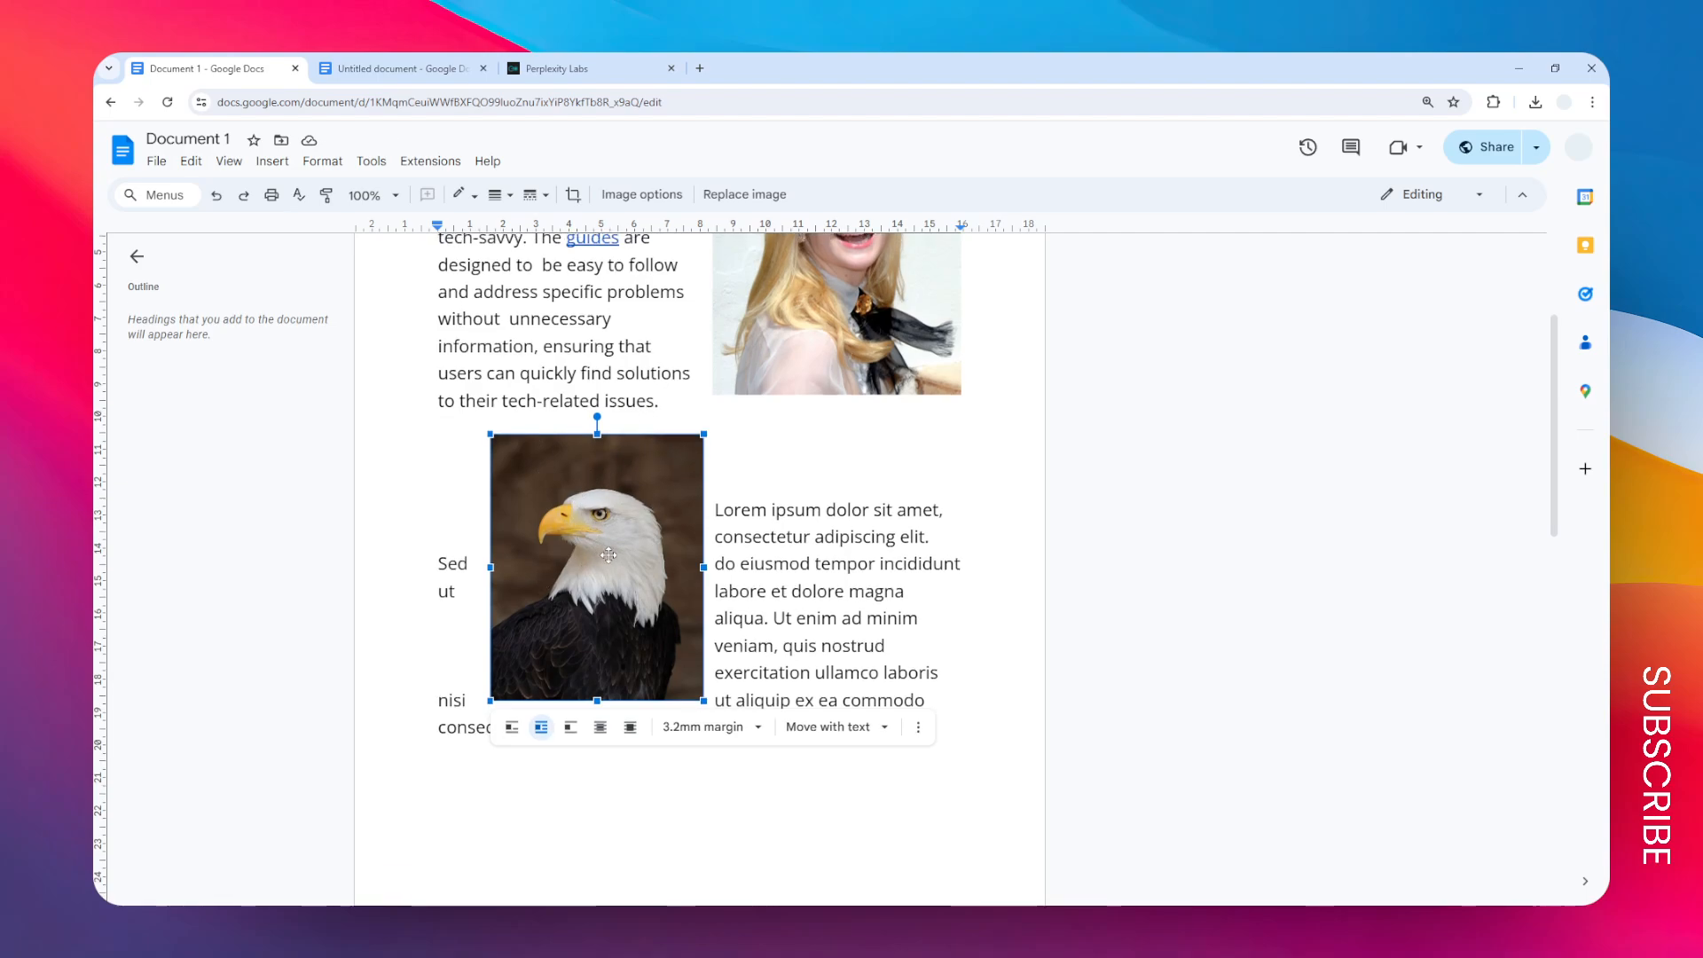
{"action": "scroll", "coordinate": [637, 515], "scroll_direction": "down", "scroll_amount": 1}
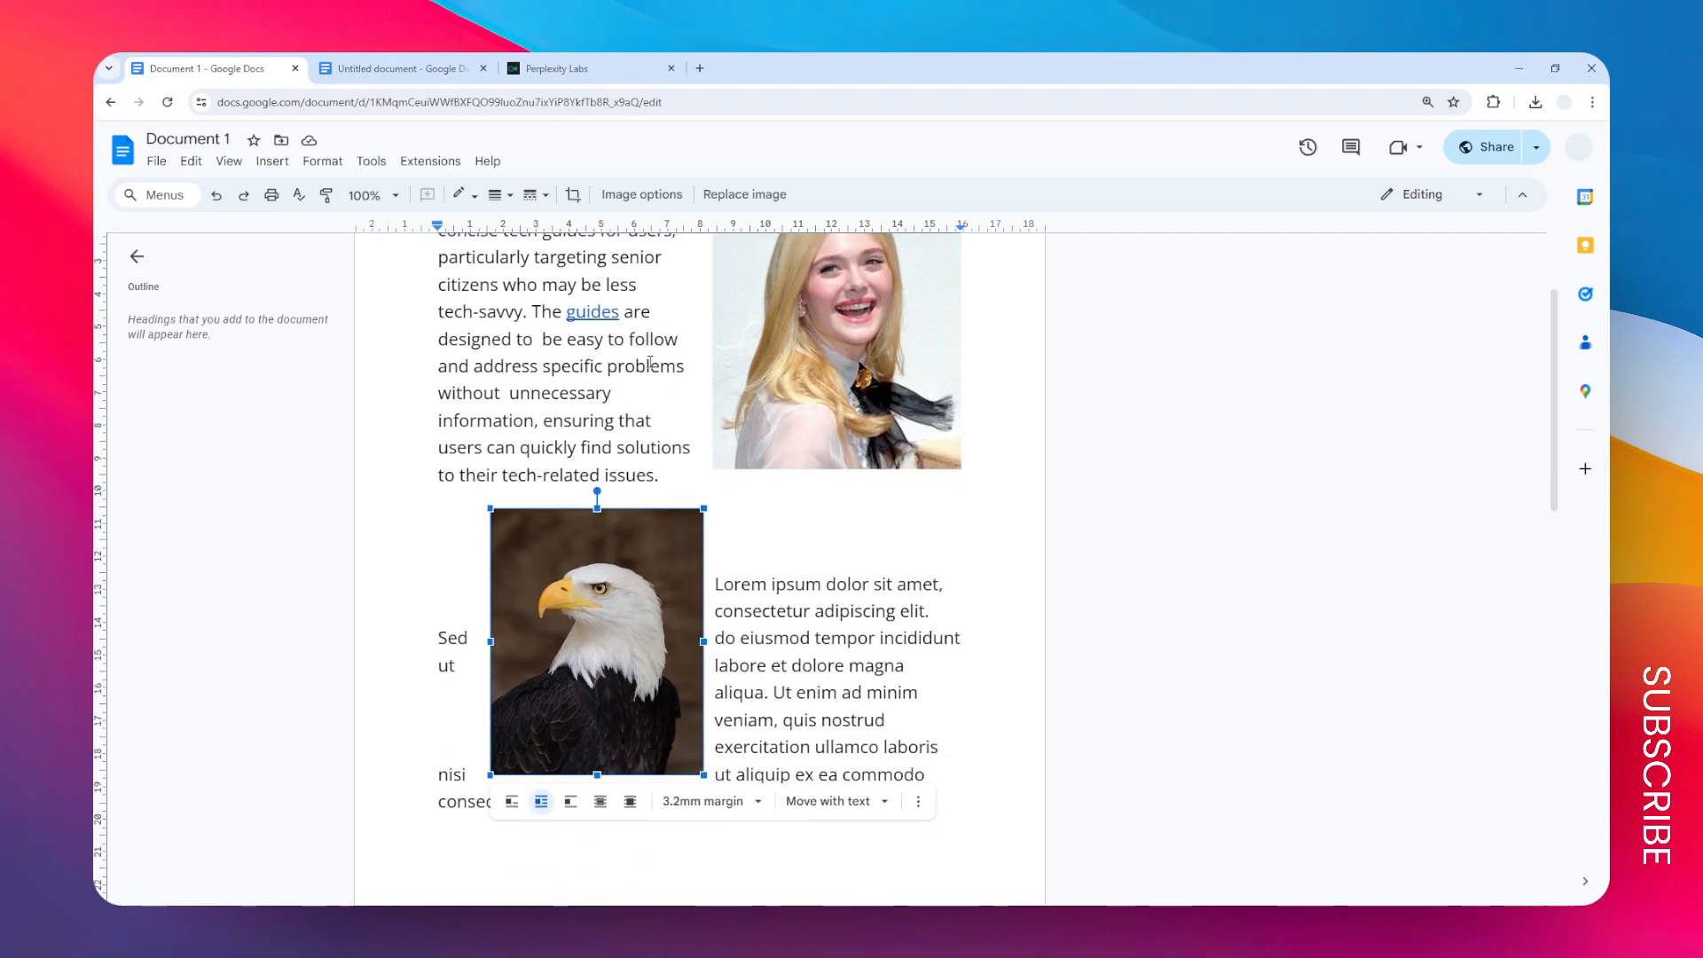
Open the eagle image's size and rotation options and rotate it counterclockwise to an angle of about 338.8°.
{"action": "left_click", "coordinate": [664, 197]}
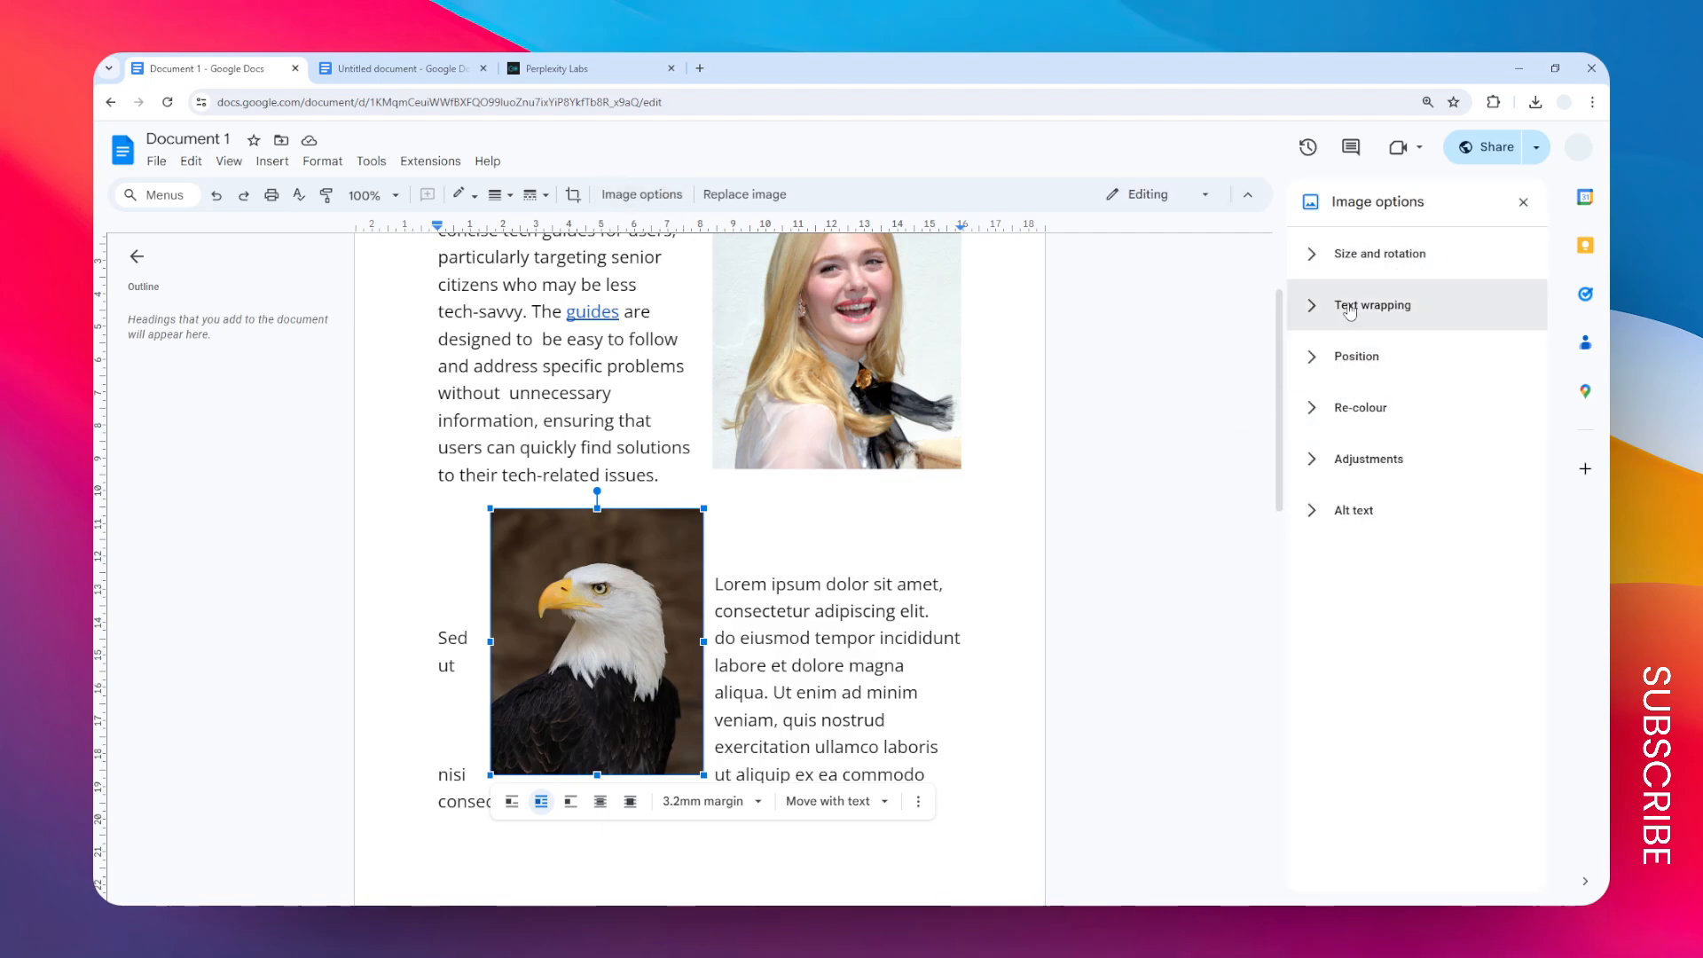
{"action": "left_click", "coordinate": [1459, 262]}
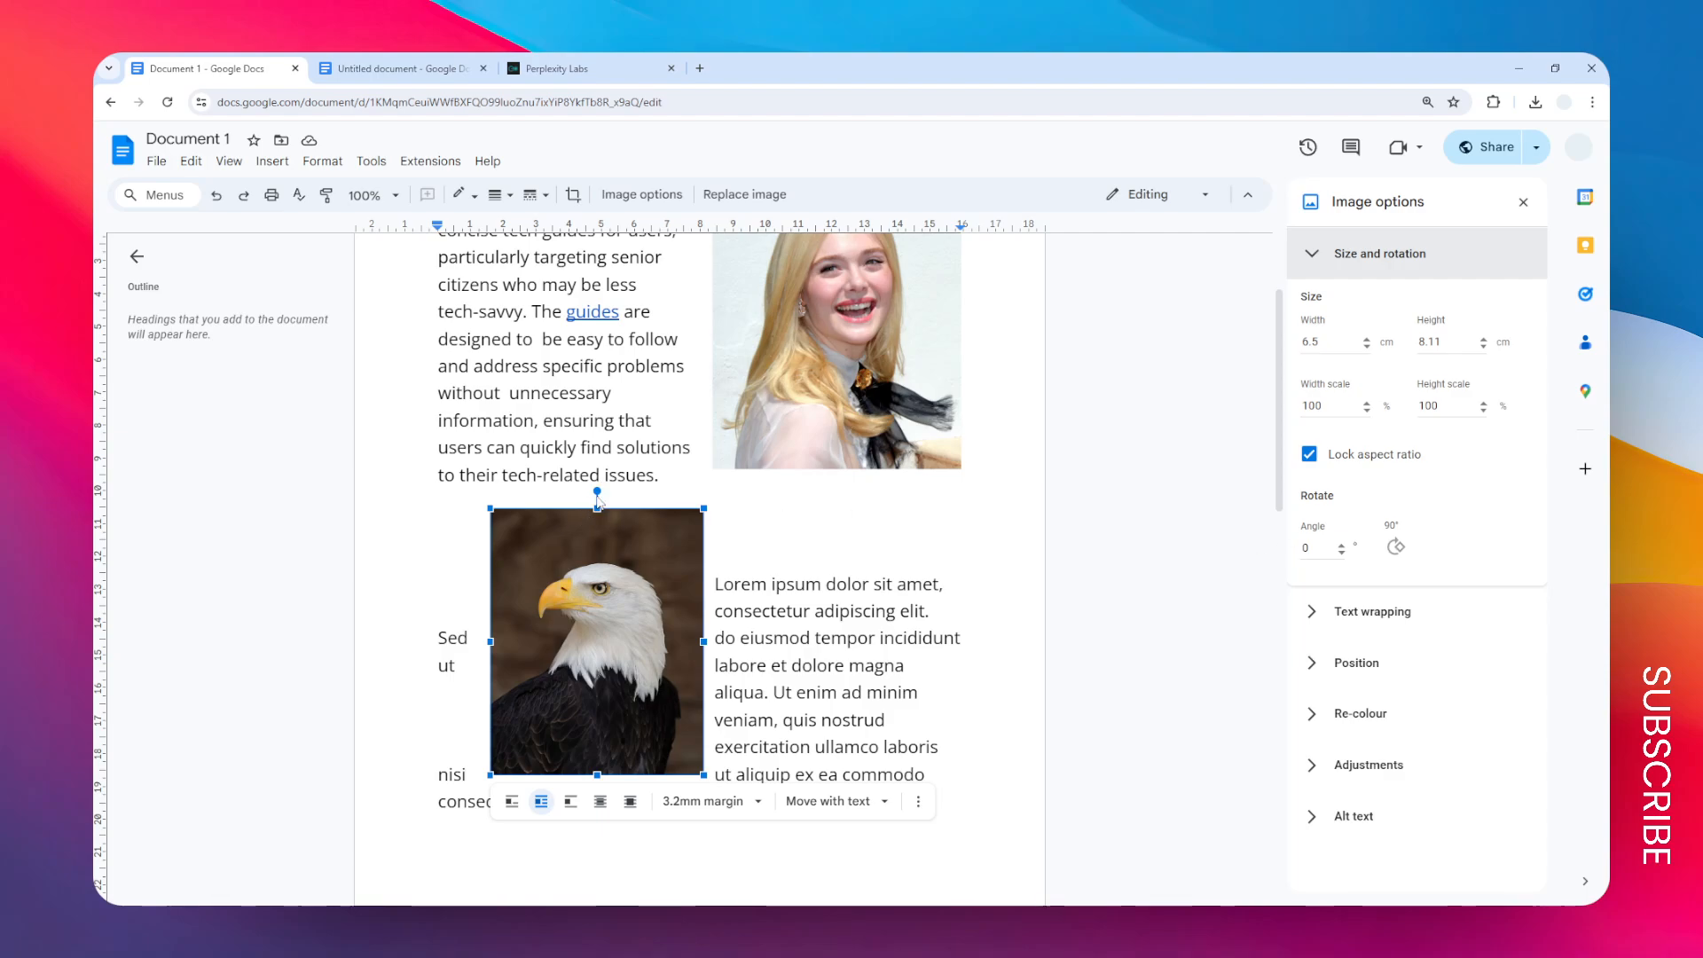
{"action": "left_click_drag", "start_coordinate": [596, 492], "coordinate": [534, 480]}
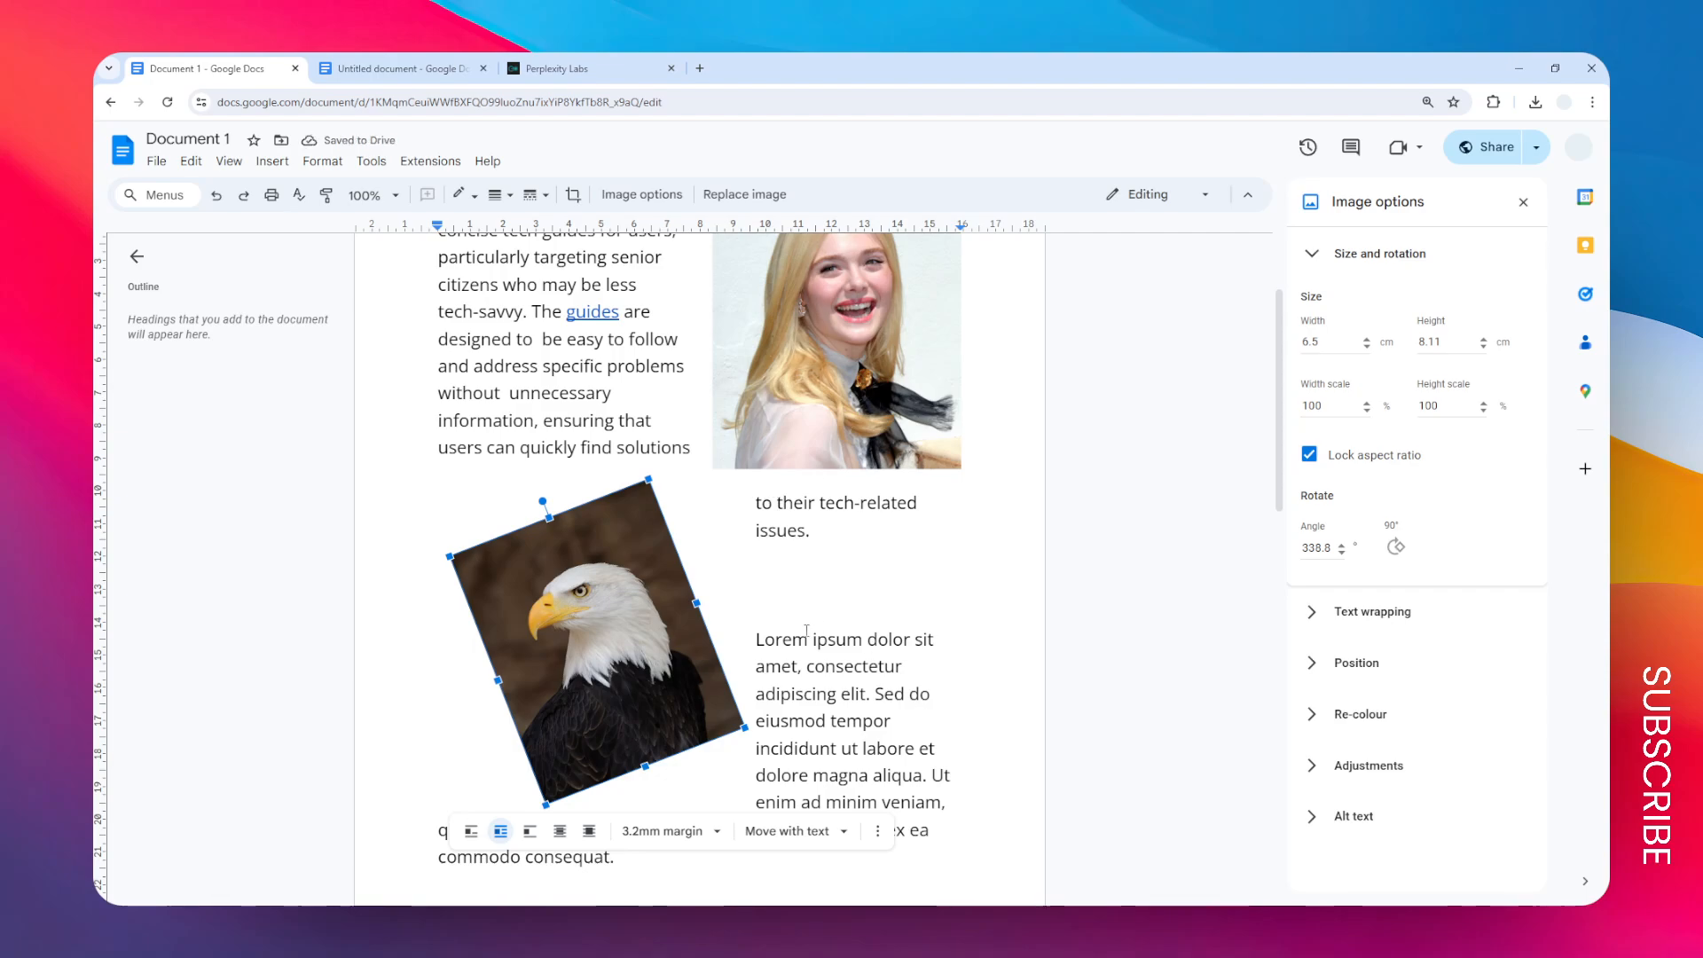
{"action": "scroll", "coordinate": [914, 618], "scroll_direction": "down", "scroll_amount": 1}
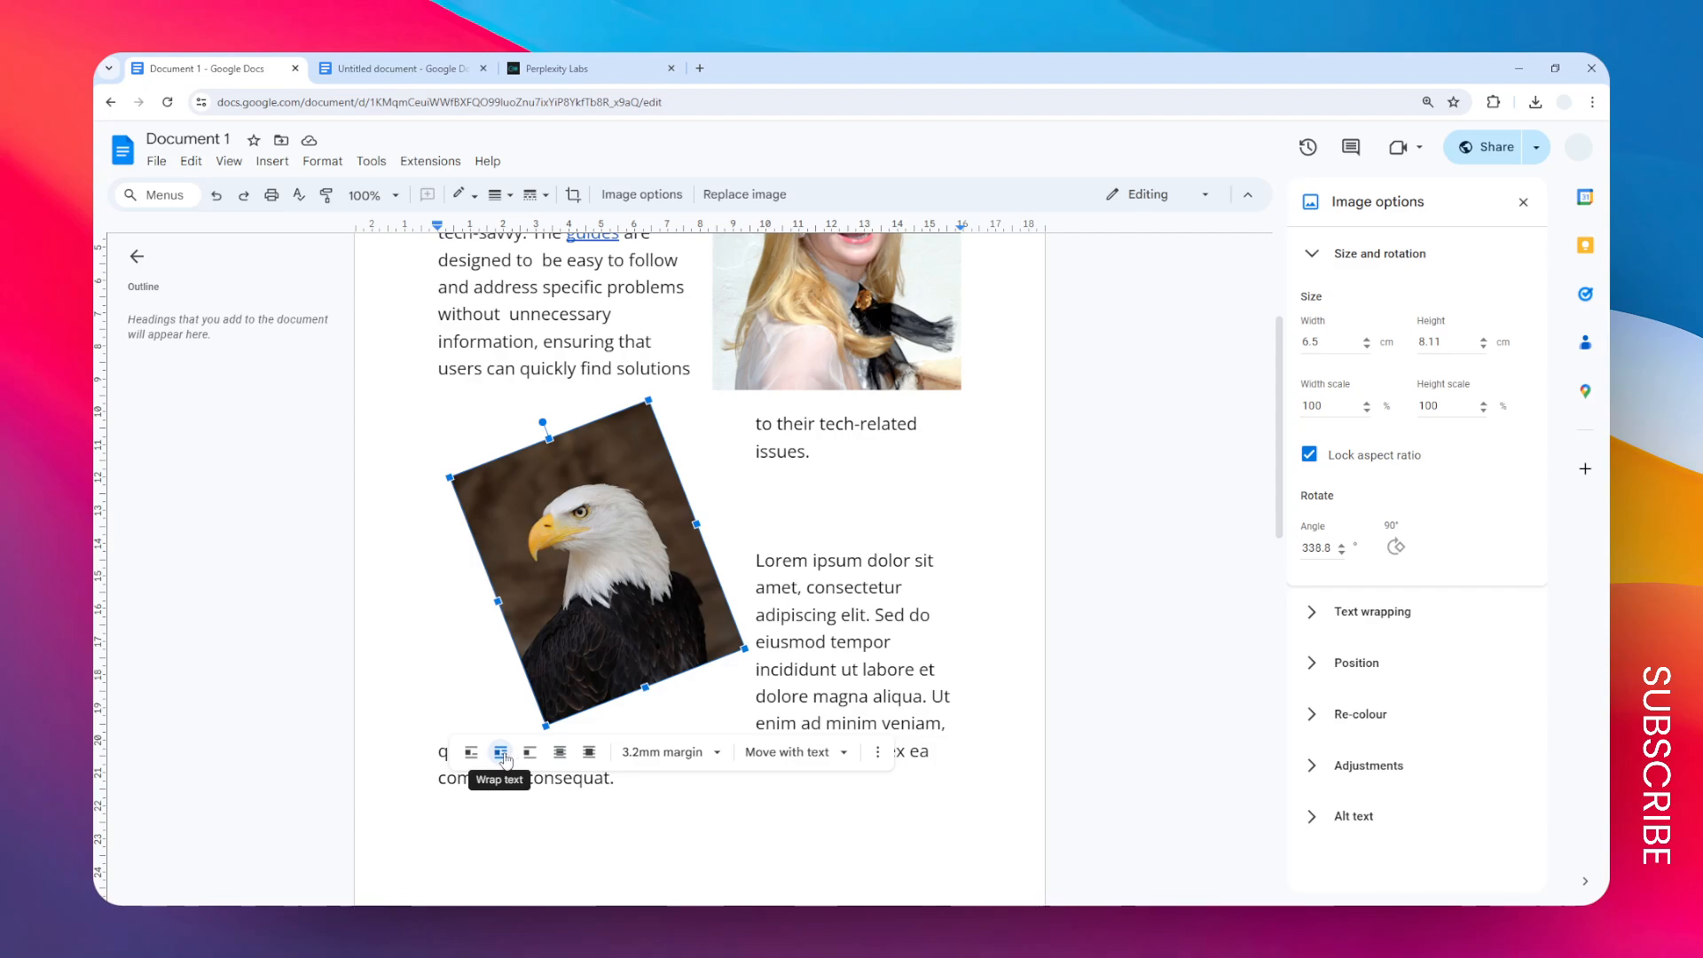
Review the eagle image's text wrapping, margin and position options.
{"action": "left_click", "coordinate": [1371, 611]}
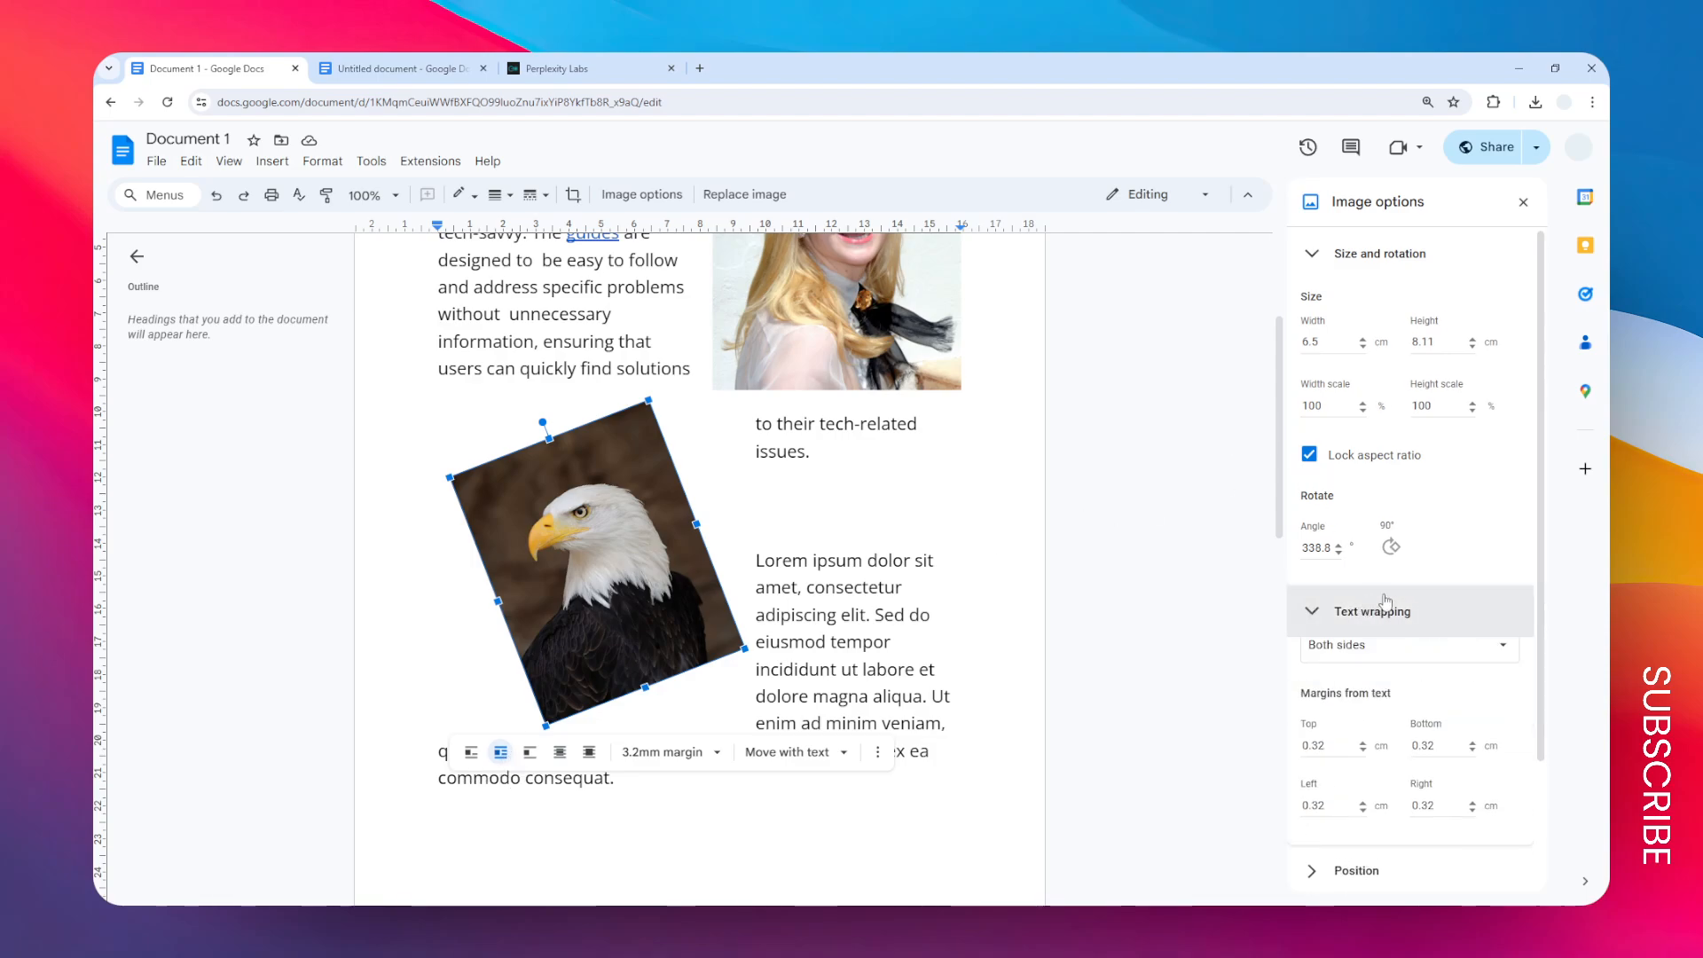
{"action": "scroll", "coordinate": [1316, 482], "scroll_direction": "down", "scroll_amount": 3}
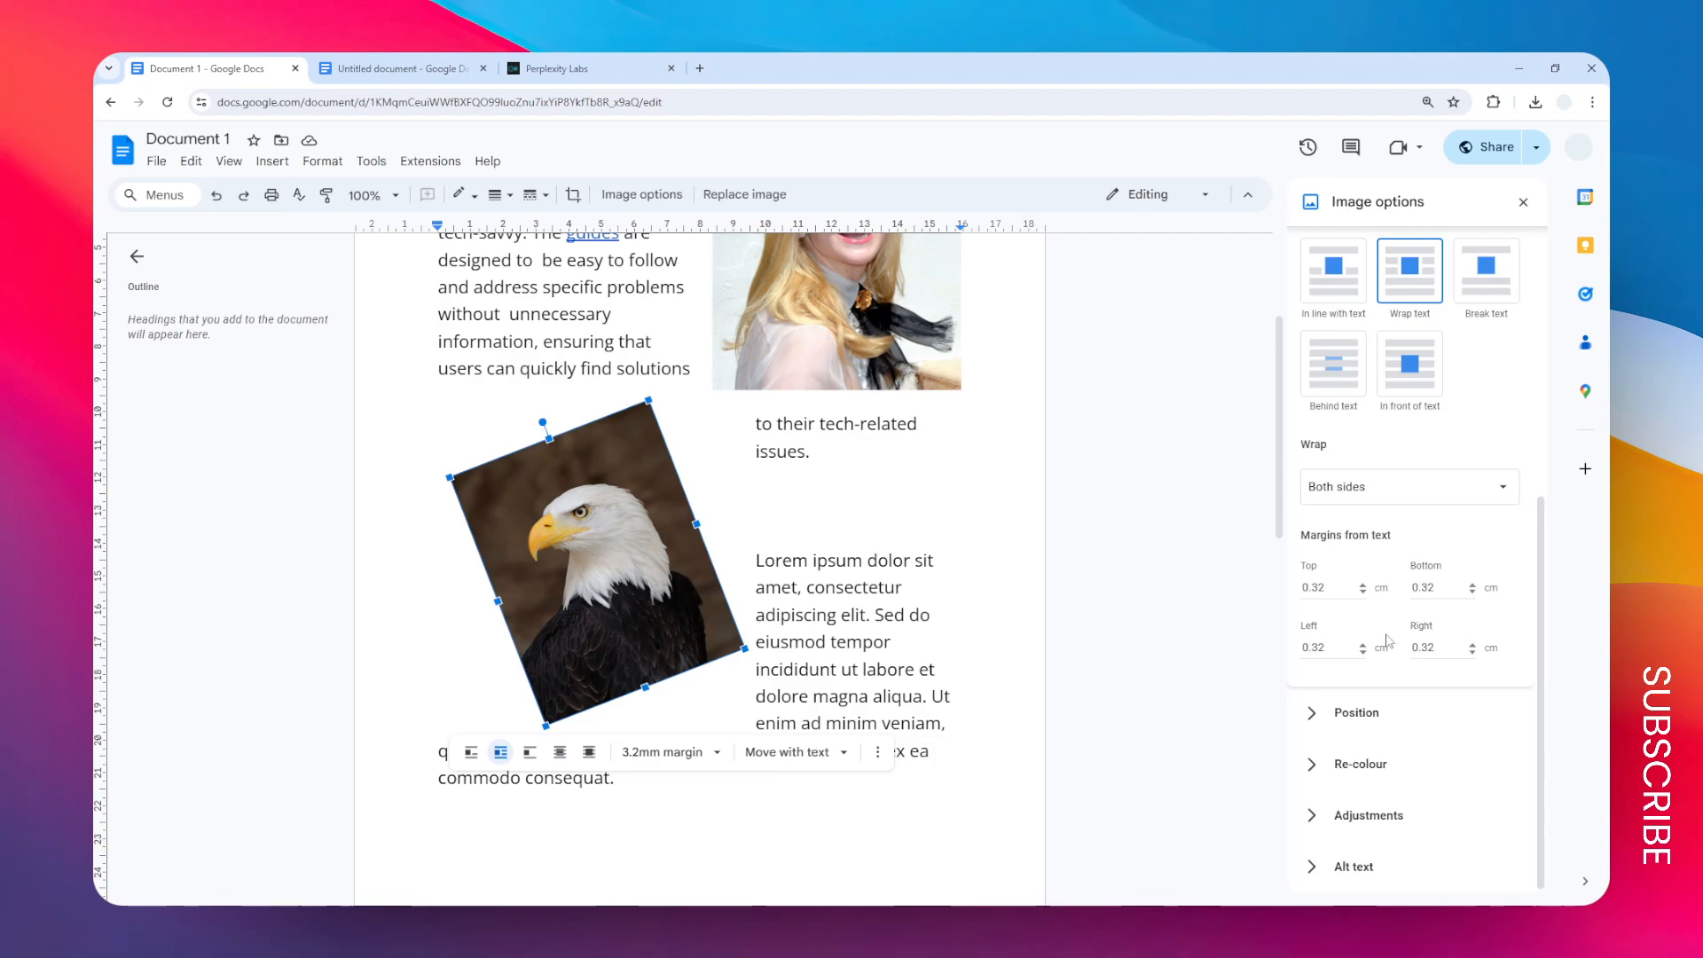
{"action": "left_click", "coordinate": [1450, 544]}
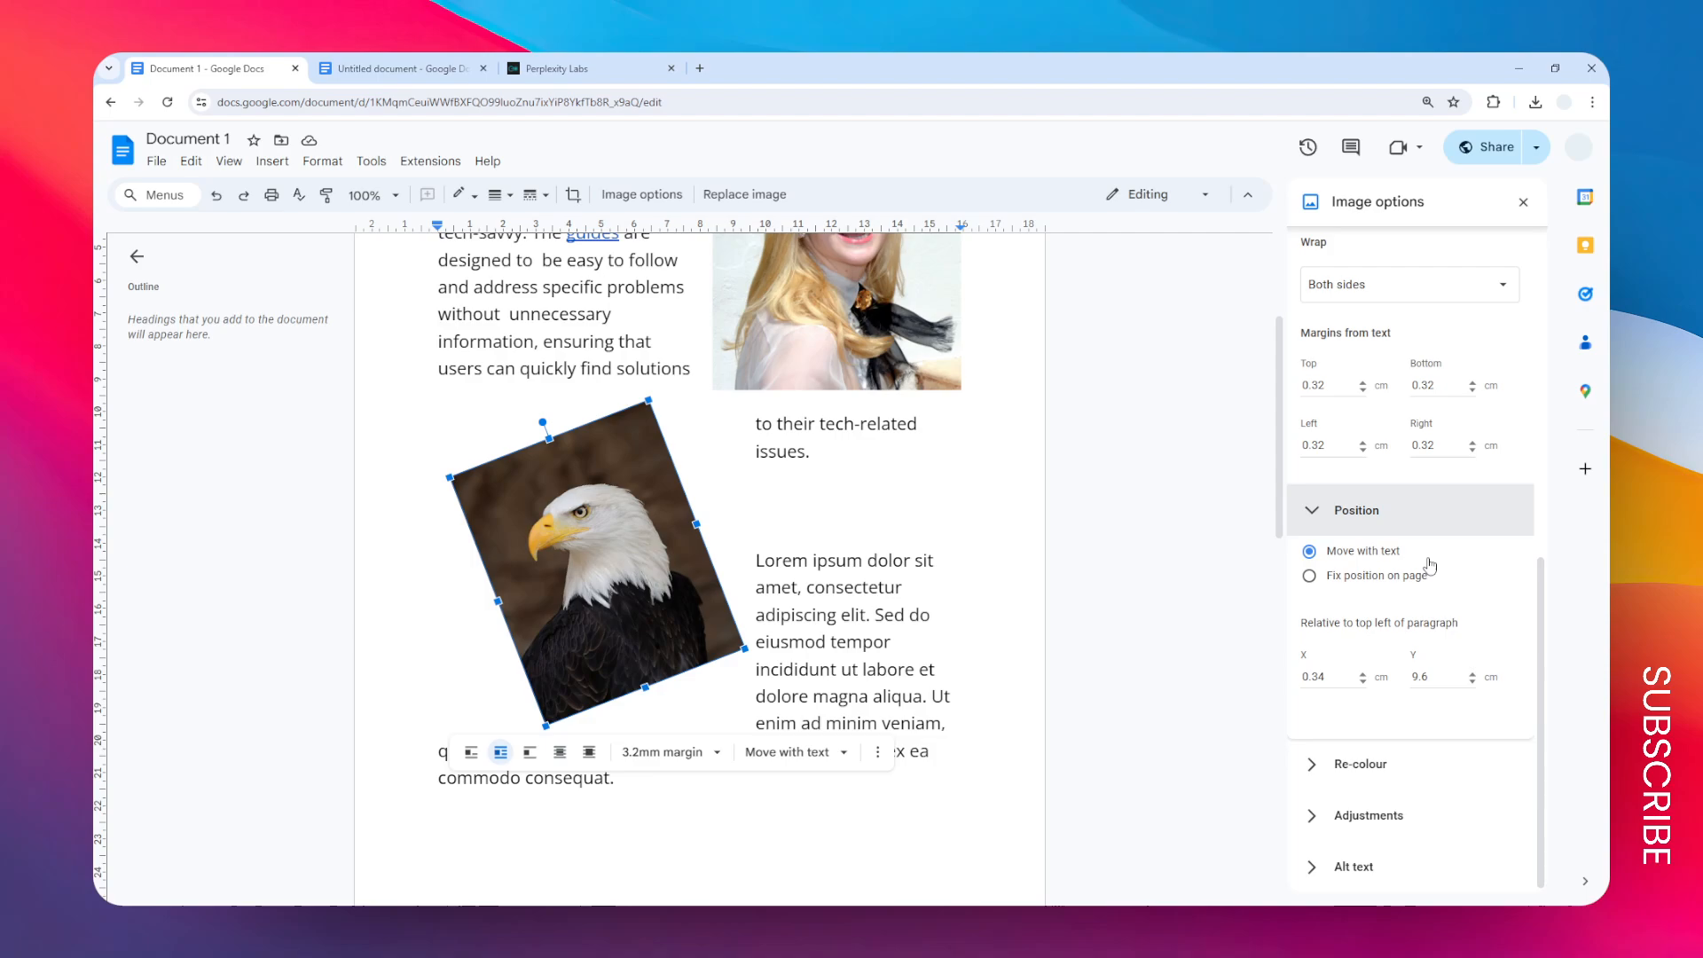
Try the Dark 4 and Dark 8 recolours on the eagle image and restore it to No recolour.
{"action": "left_click", "coordinate": [1414, 746]}
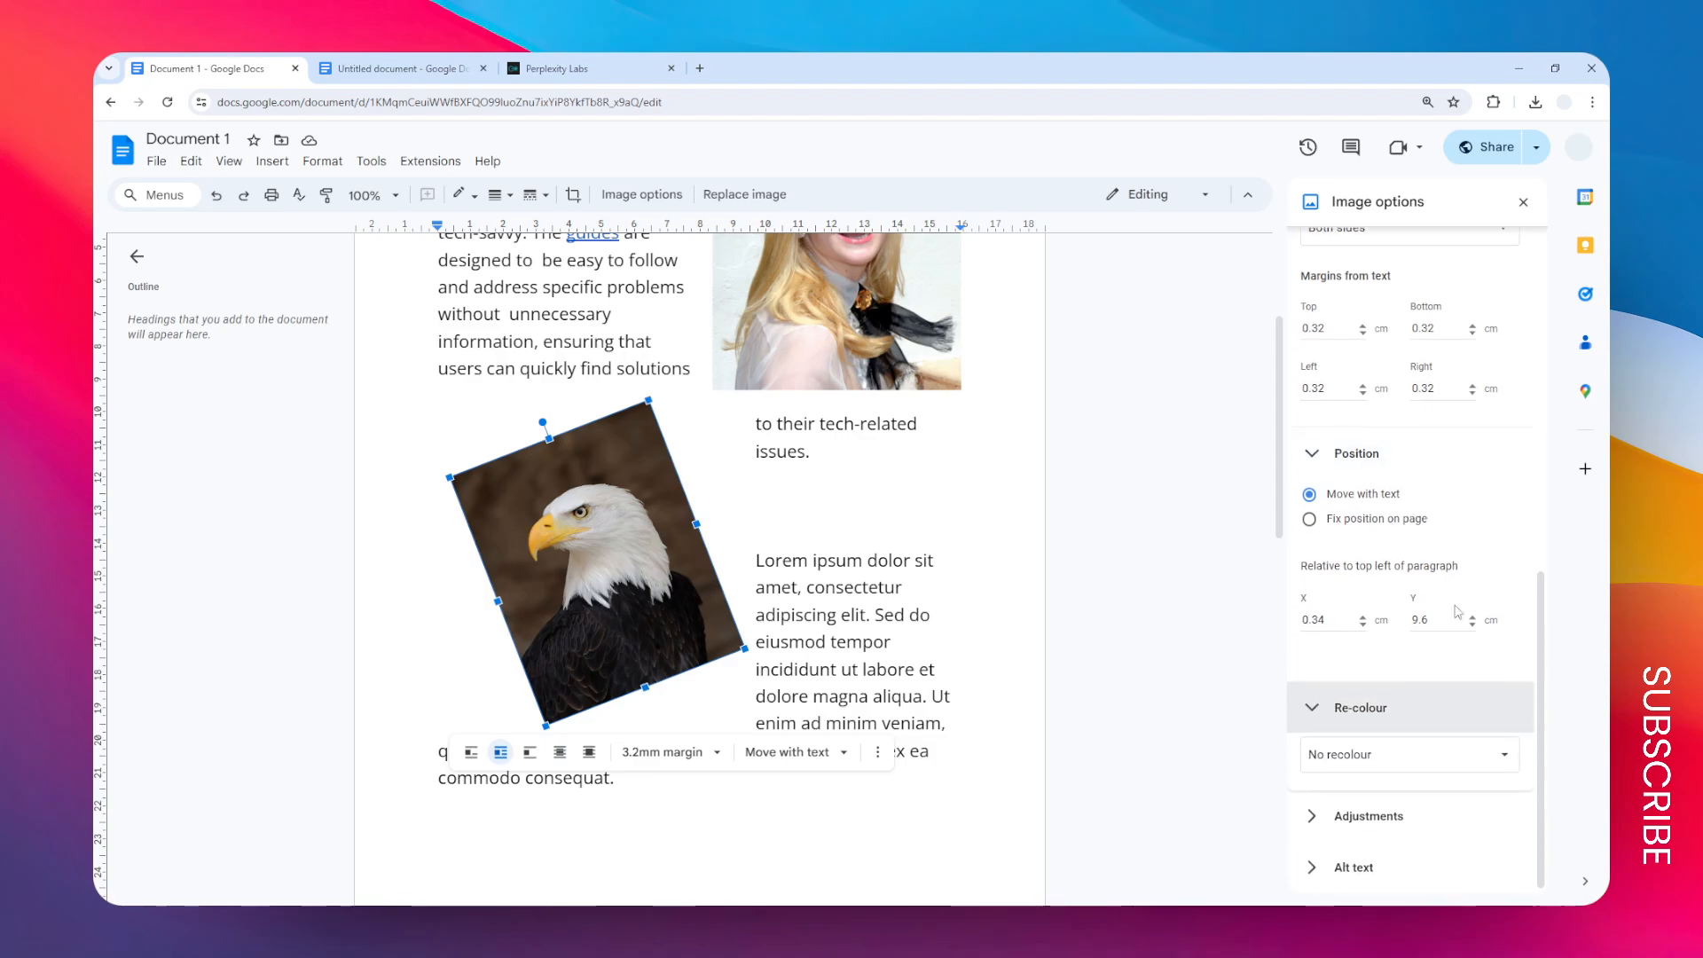
{"action": "left_click", "coordinate": [1415, 756]}
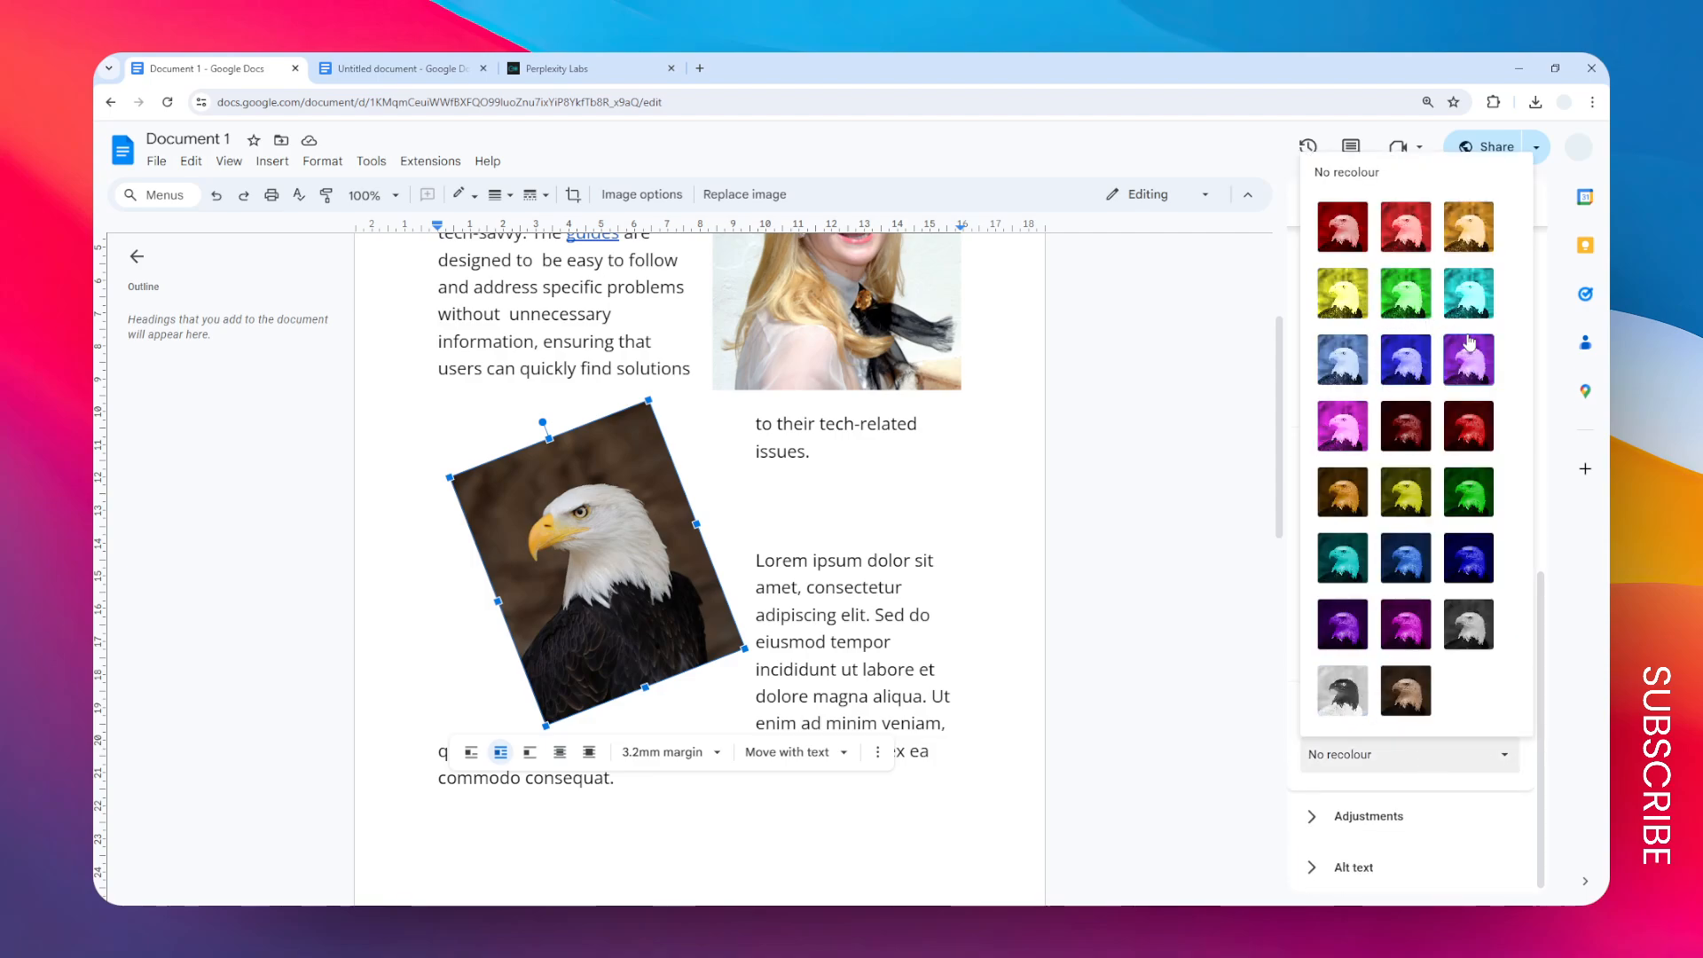
{"action": "left_click", "coordinate": [1405, 491]}
{"action": "left_click", "coordinate": [1441, 771]}
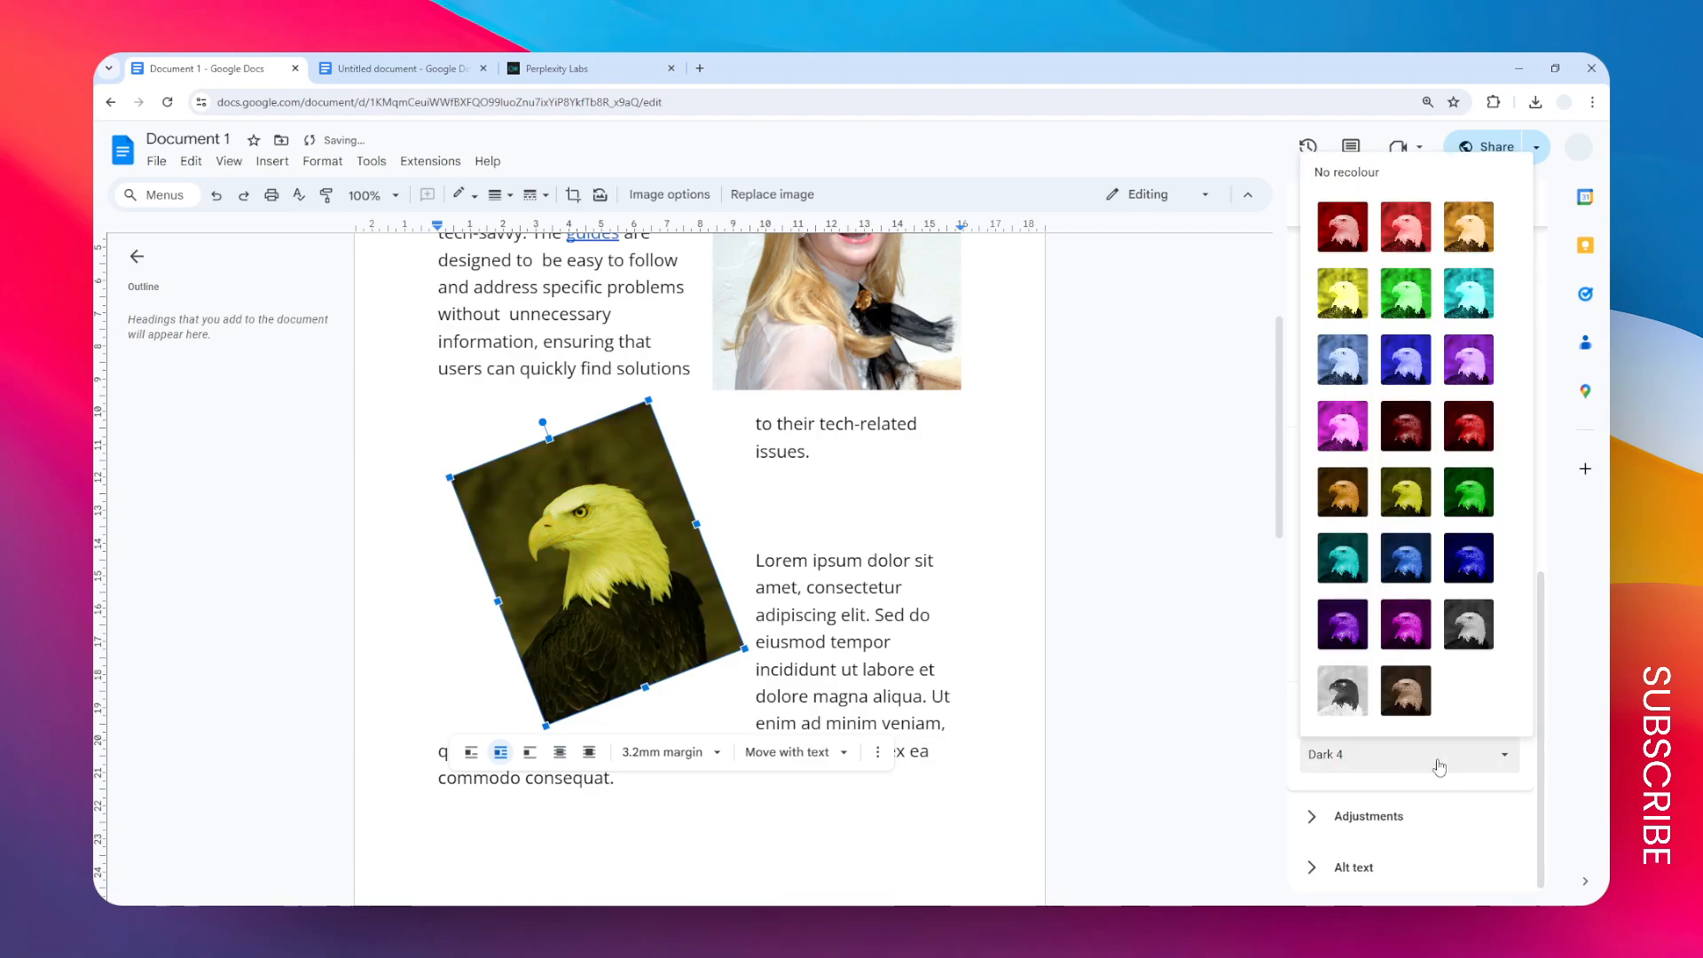
{"action": "left_click", "coordinate": [1471, 578]}
{"action": "left_click", "coordinate": [1430, 763]}
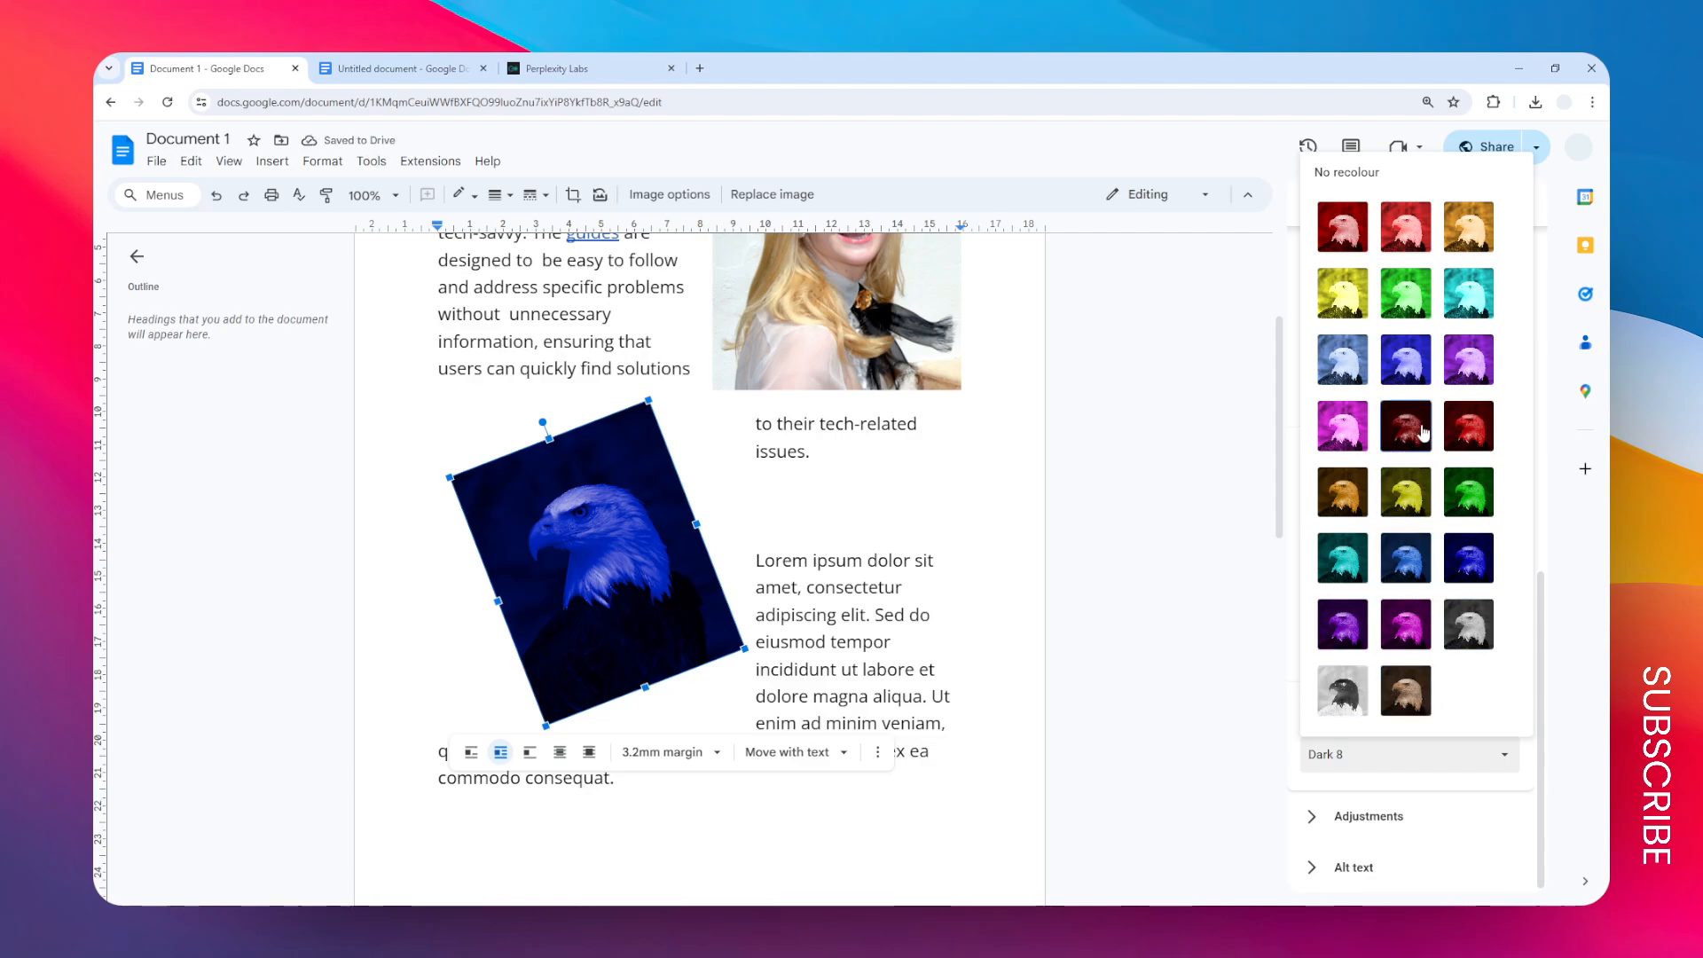
{"action": "left_click", "coordinate": [1371, 180]}
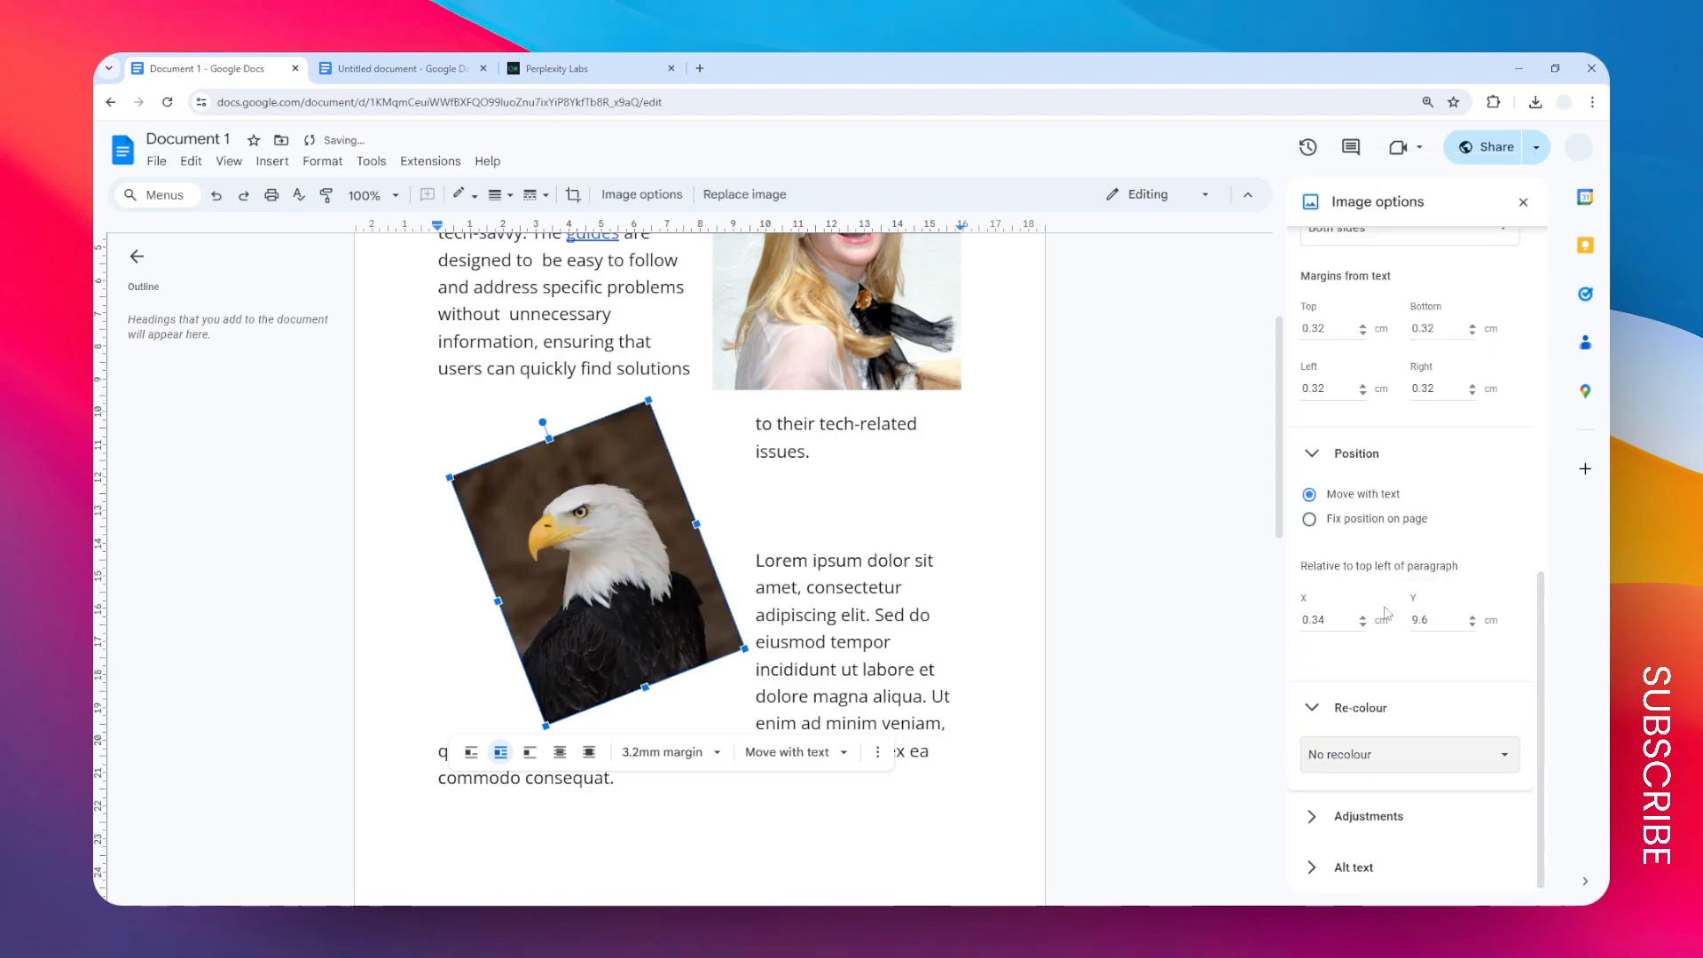
Try the eagle image's opacity adjustment, keeping it at 100%, and add the alt text description "A bald eagle photo".
{"action": "left_click", "coordinate": [1413, 815]}
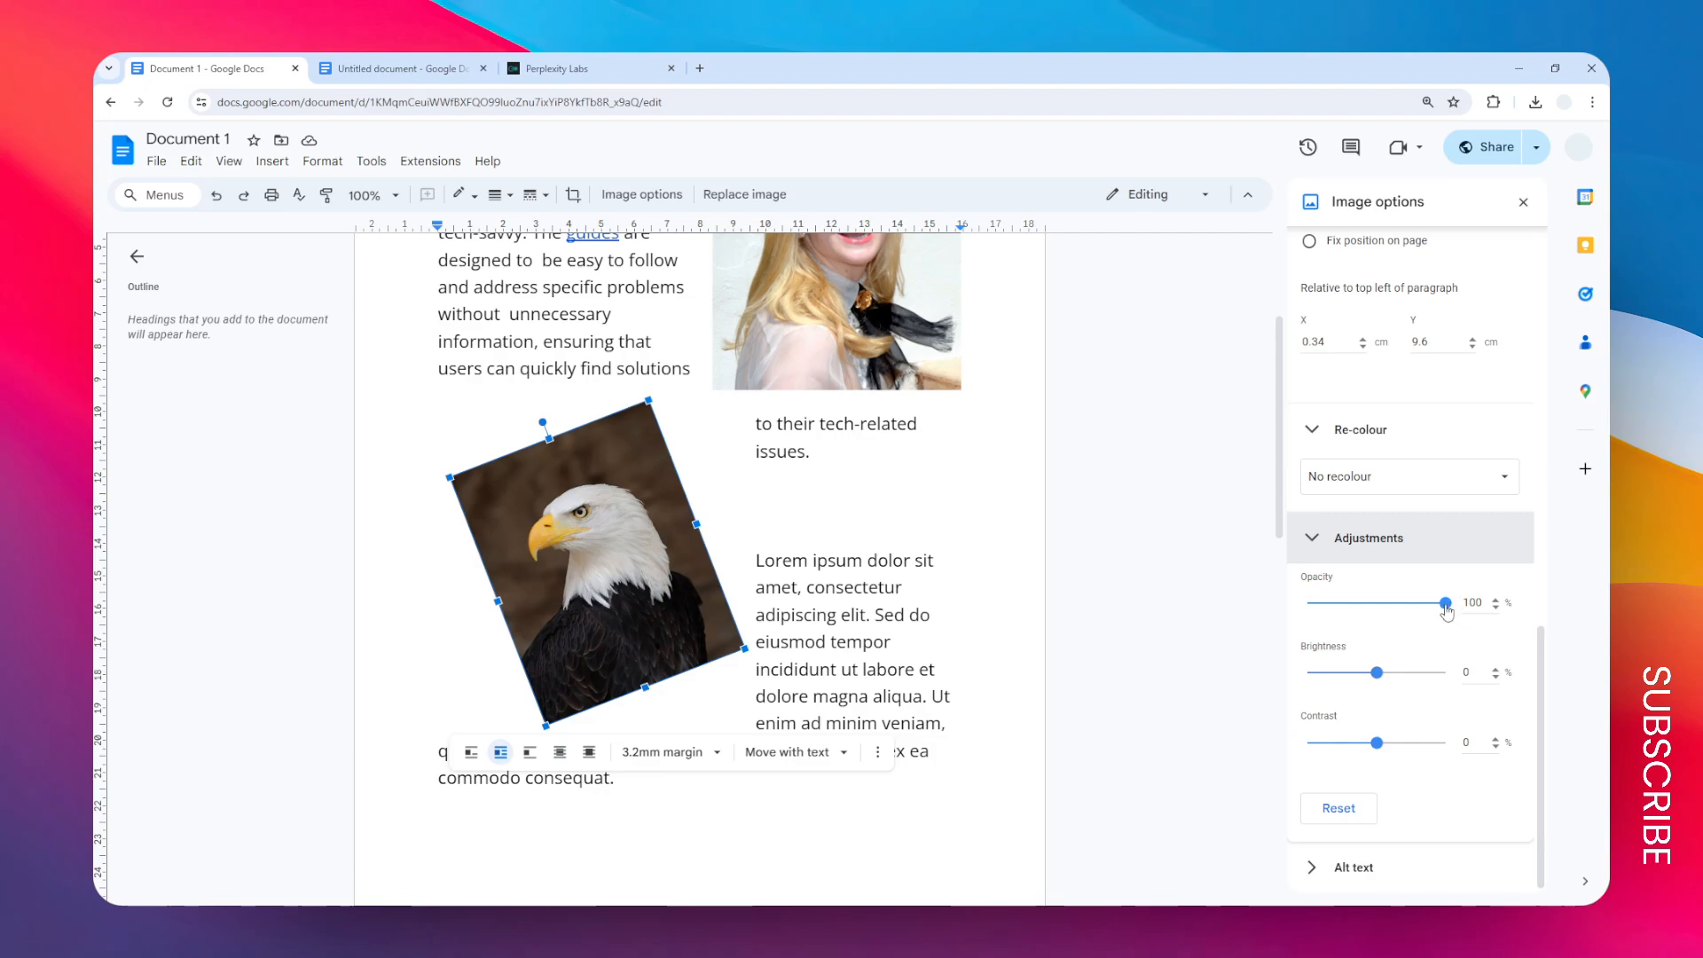
{"action": "left_click_drag", "start_coordinate": [1447, 611], "coordinate": [1499, 581]}
{"action": "left_click", "coordinate": [1395, 876]}
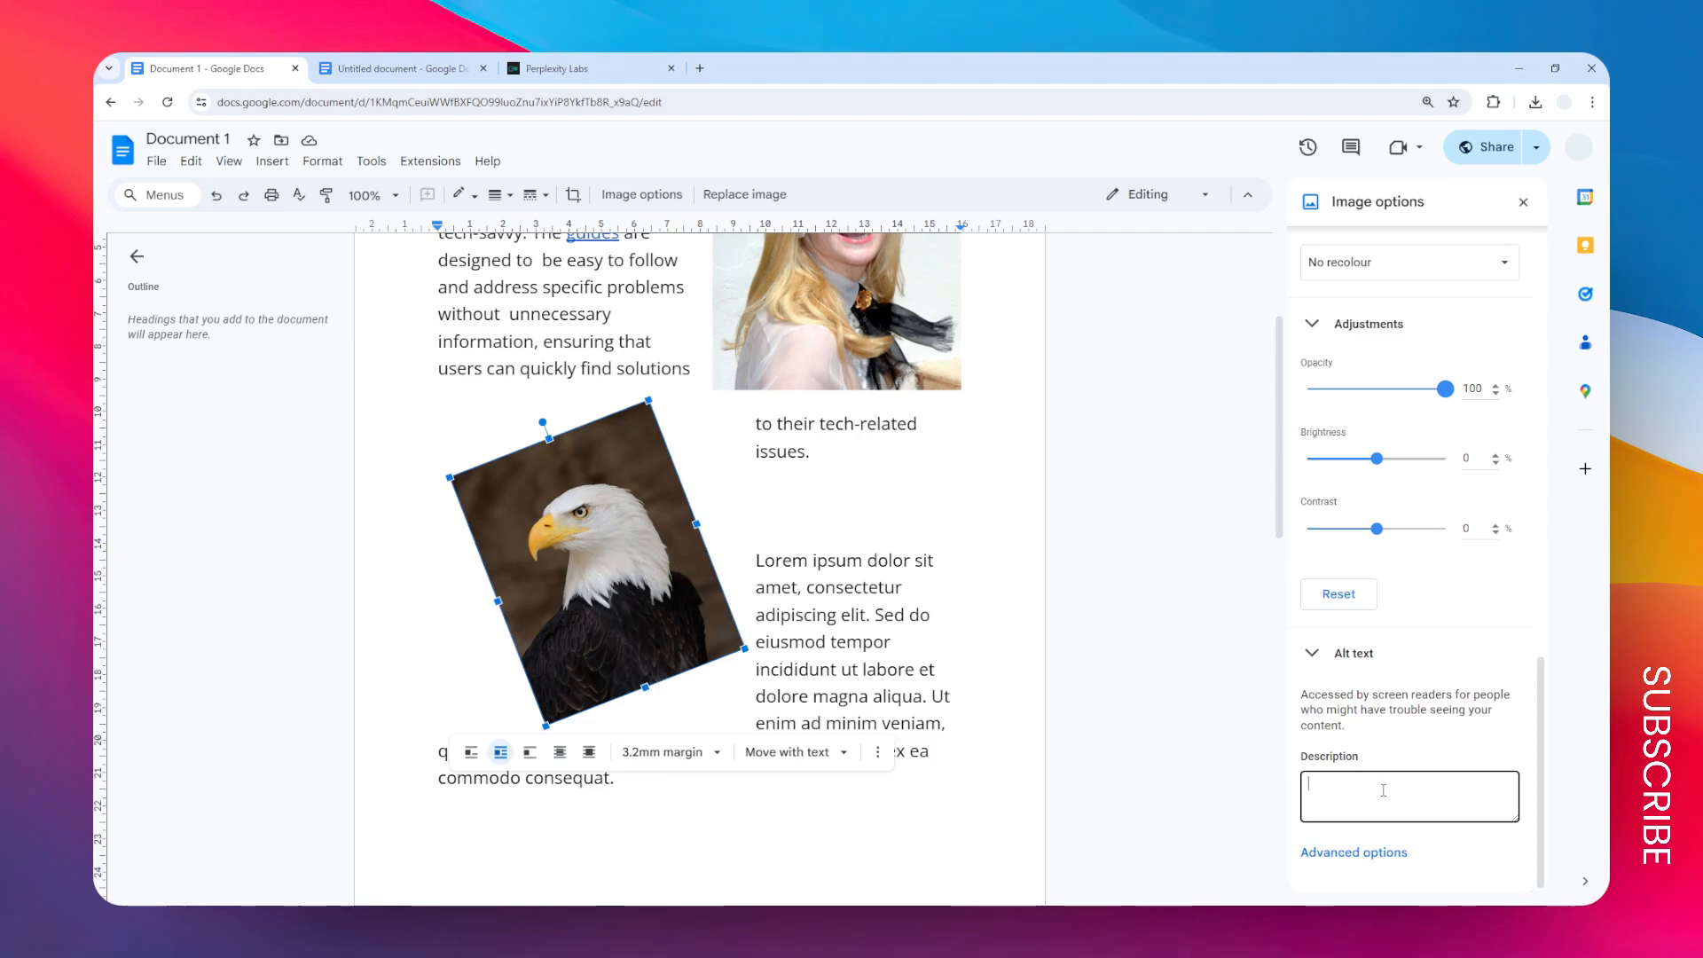
{"action": "type", "text": "bald eagle photo"}
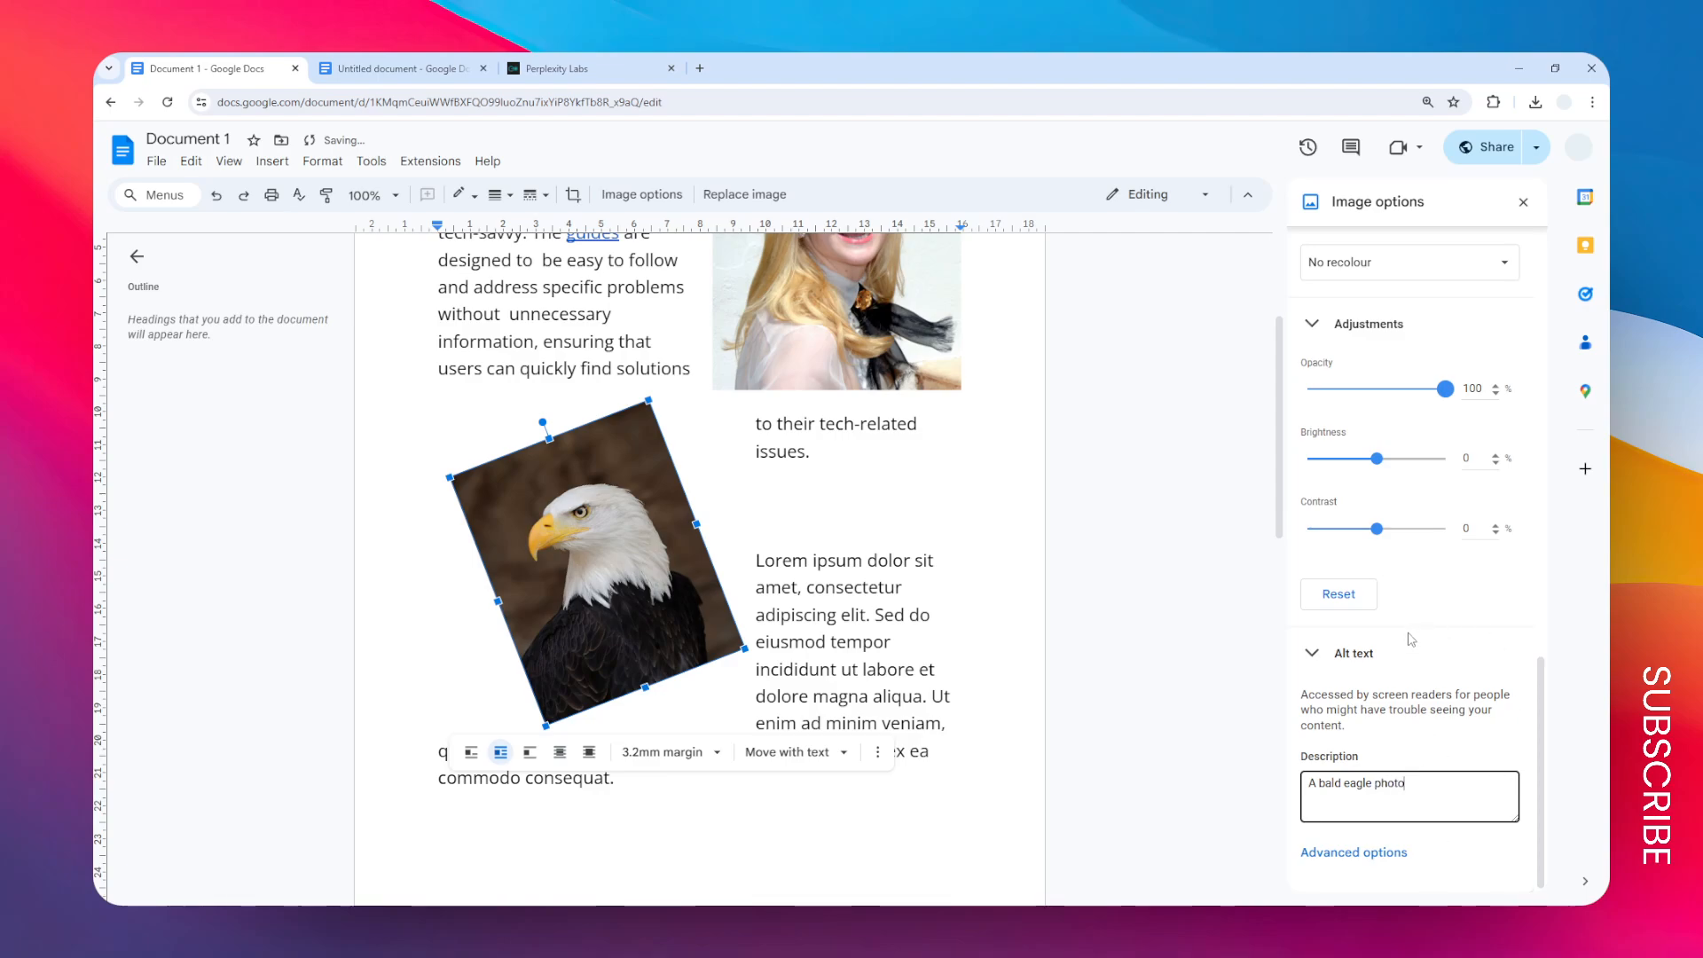
Crop the rotated eagle image inward on all four sides, keeping the eagle's head and upper body, and apply the crop.
{"action": "scroll", "coordinate": [1415, 643], "scroll_direction": "up", "scroll_amount": 3}
{"action": "scroll", "coordinate": [1423, 653], "scroll_direction": "up", "scroll_amount": 1}
{"action": "scroll", "coordinate": [1145, 585], "scroll_direction": "up", "scroll_amount": 3}
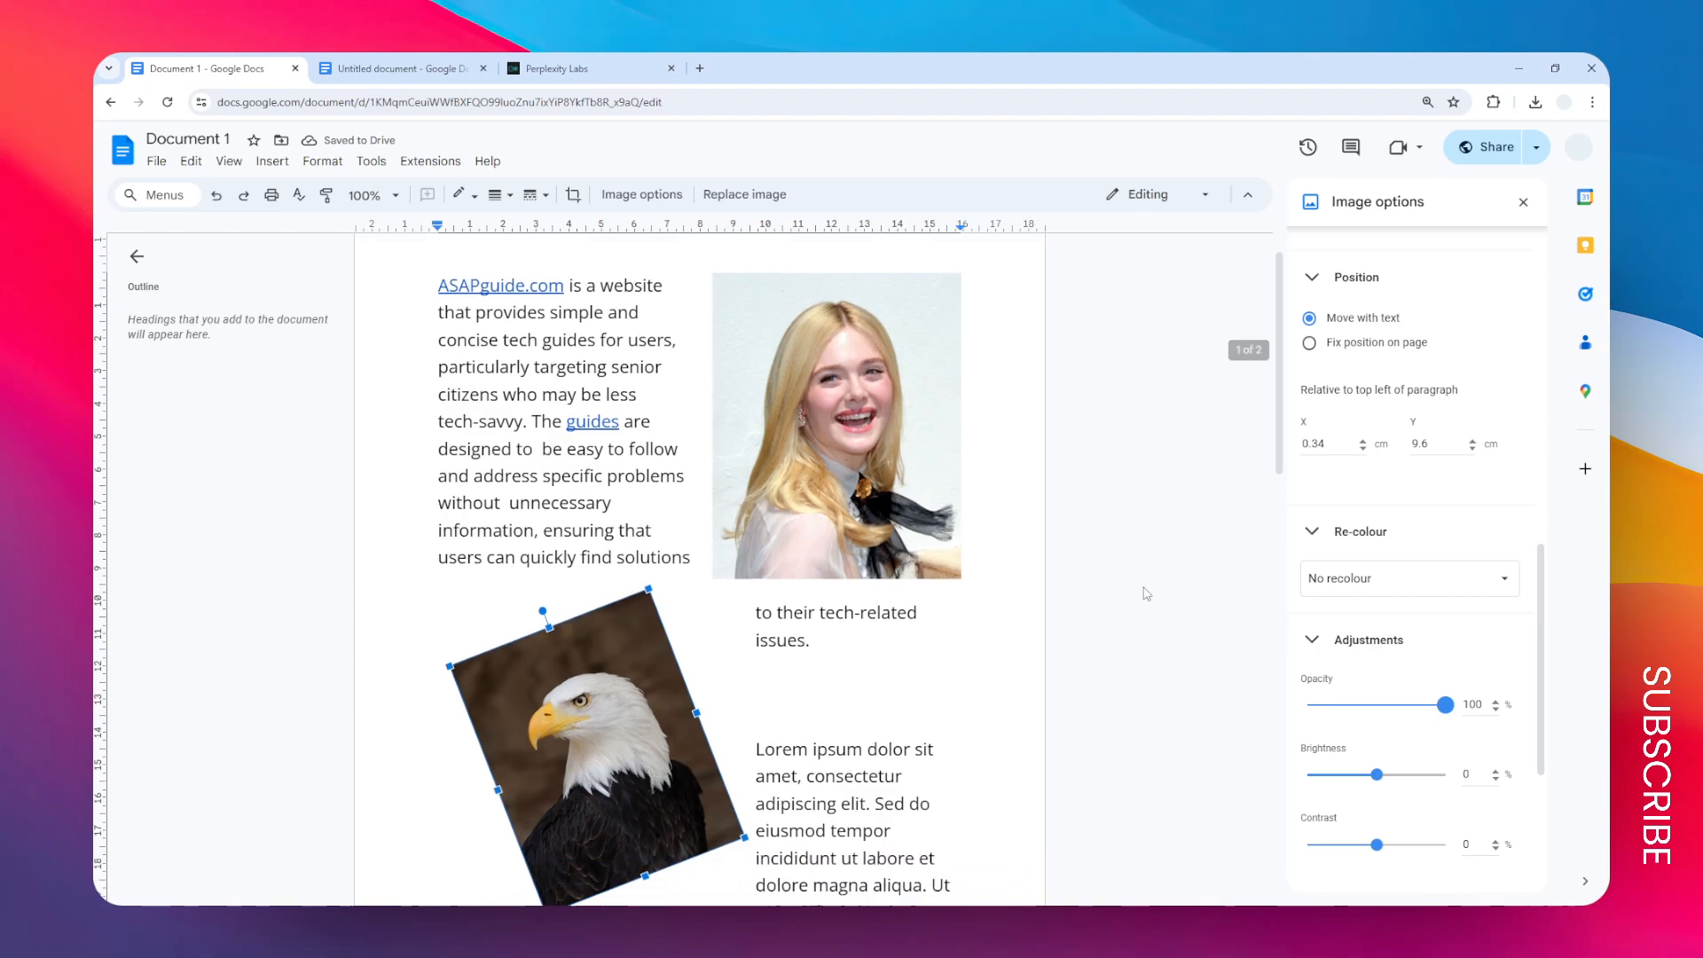
{"action": "scroll", "coordinate": [1224, 577], "scroll_direction": "down", "scroll_amount": 3}
{"action": "scroll", "coordinate": [1428, 497], "scroll_direction": "up", "scroll_amount": 5}
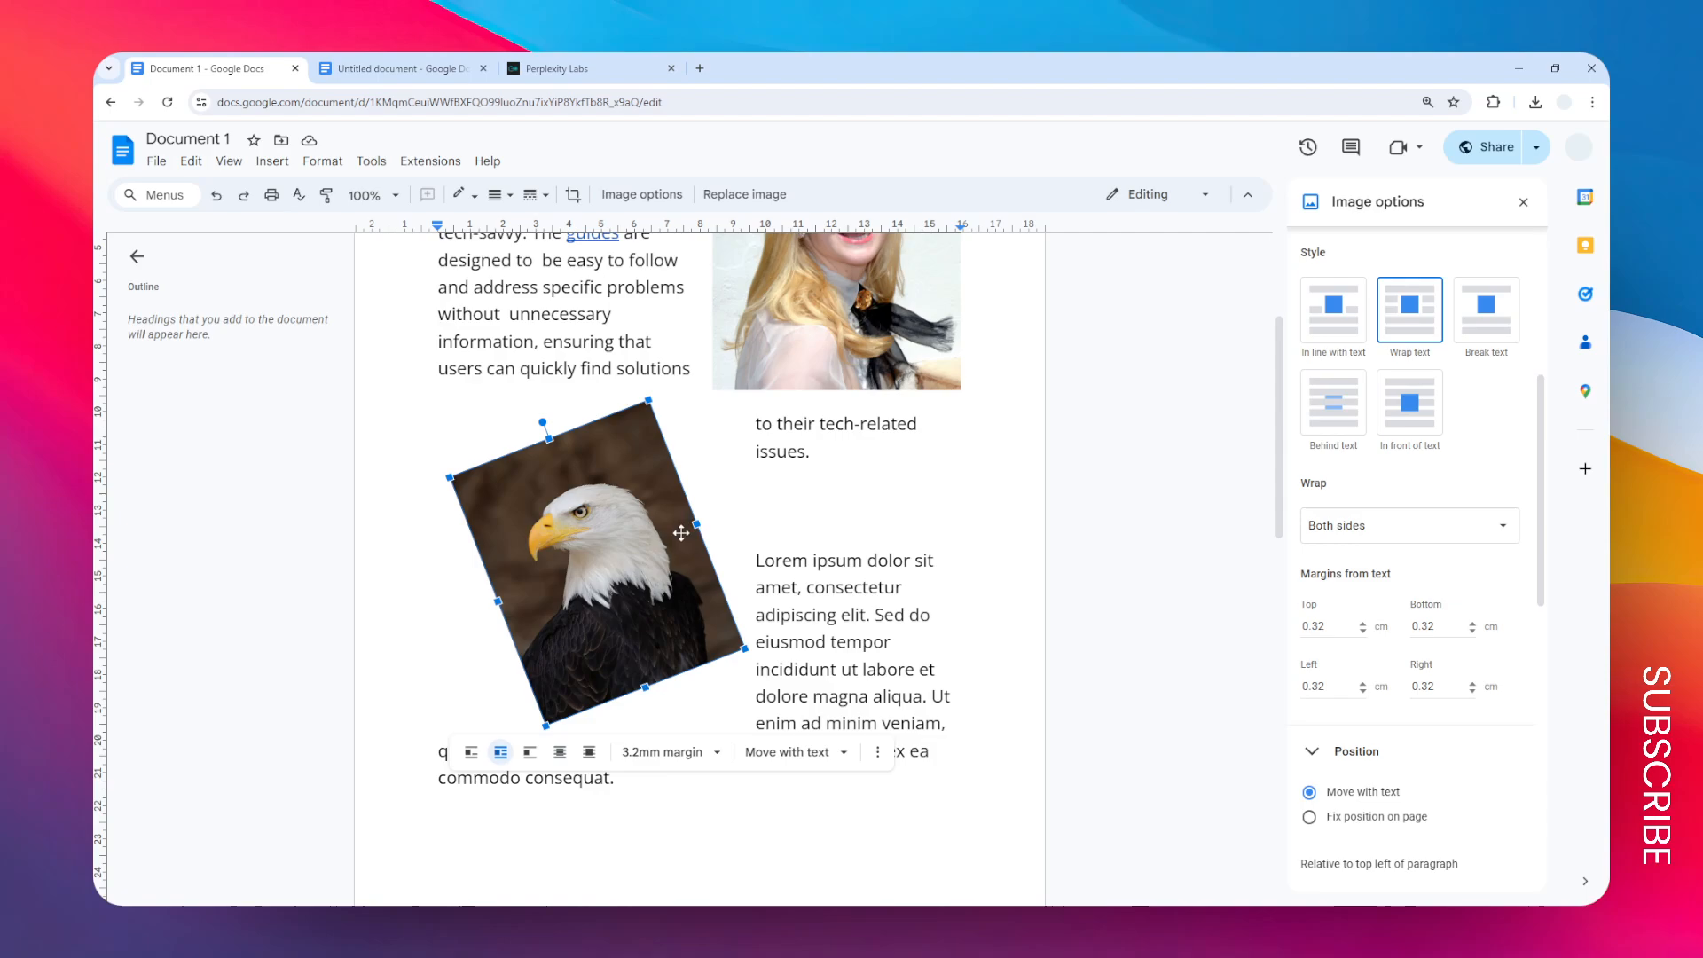
{"action": "double_click", "coordinate": [618, 555]}
{"action": "left_click_drag", "start_coordinate": [695, 526], "coordinate": [671, 532]}
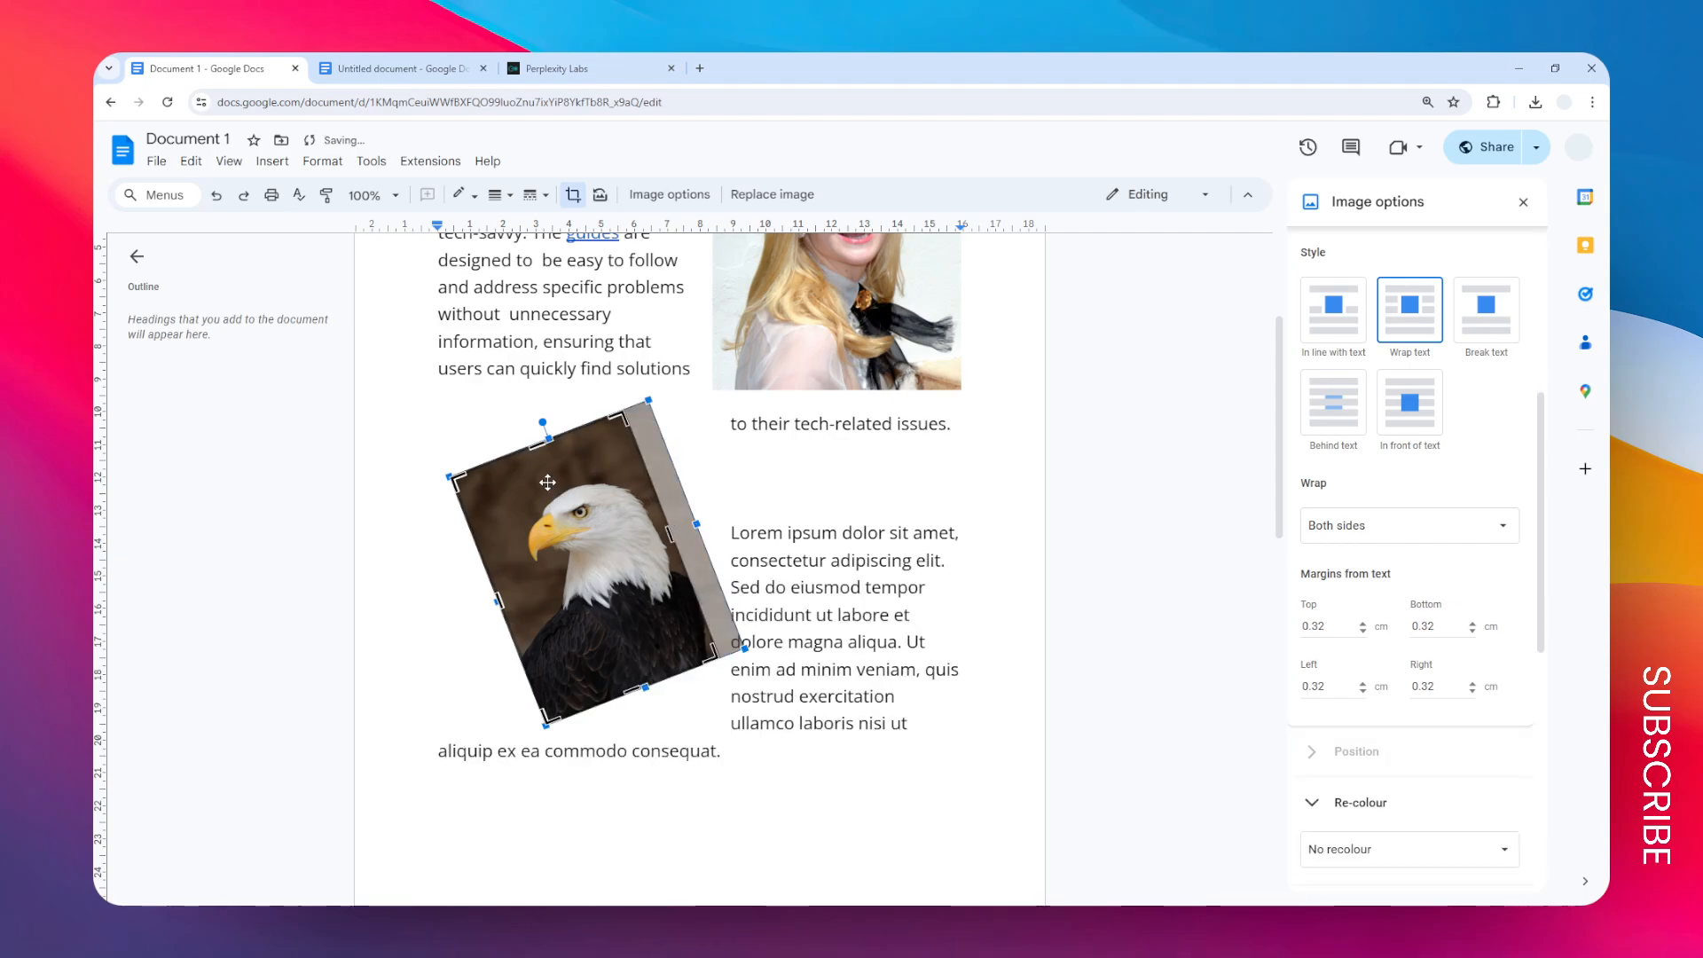
{"action": "left_click_drag", "start_coordinate": [540, 446], "coordinate": [561, 487]}
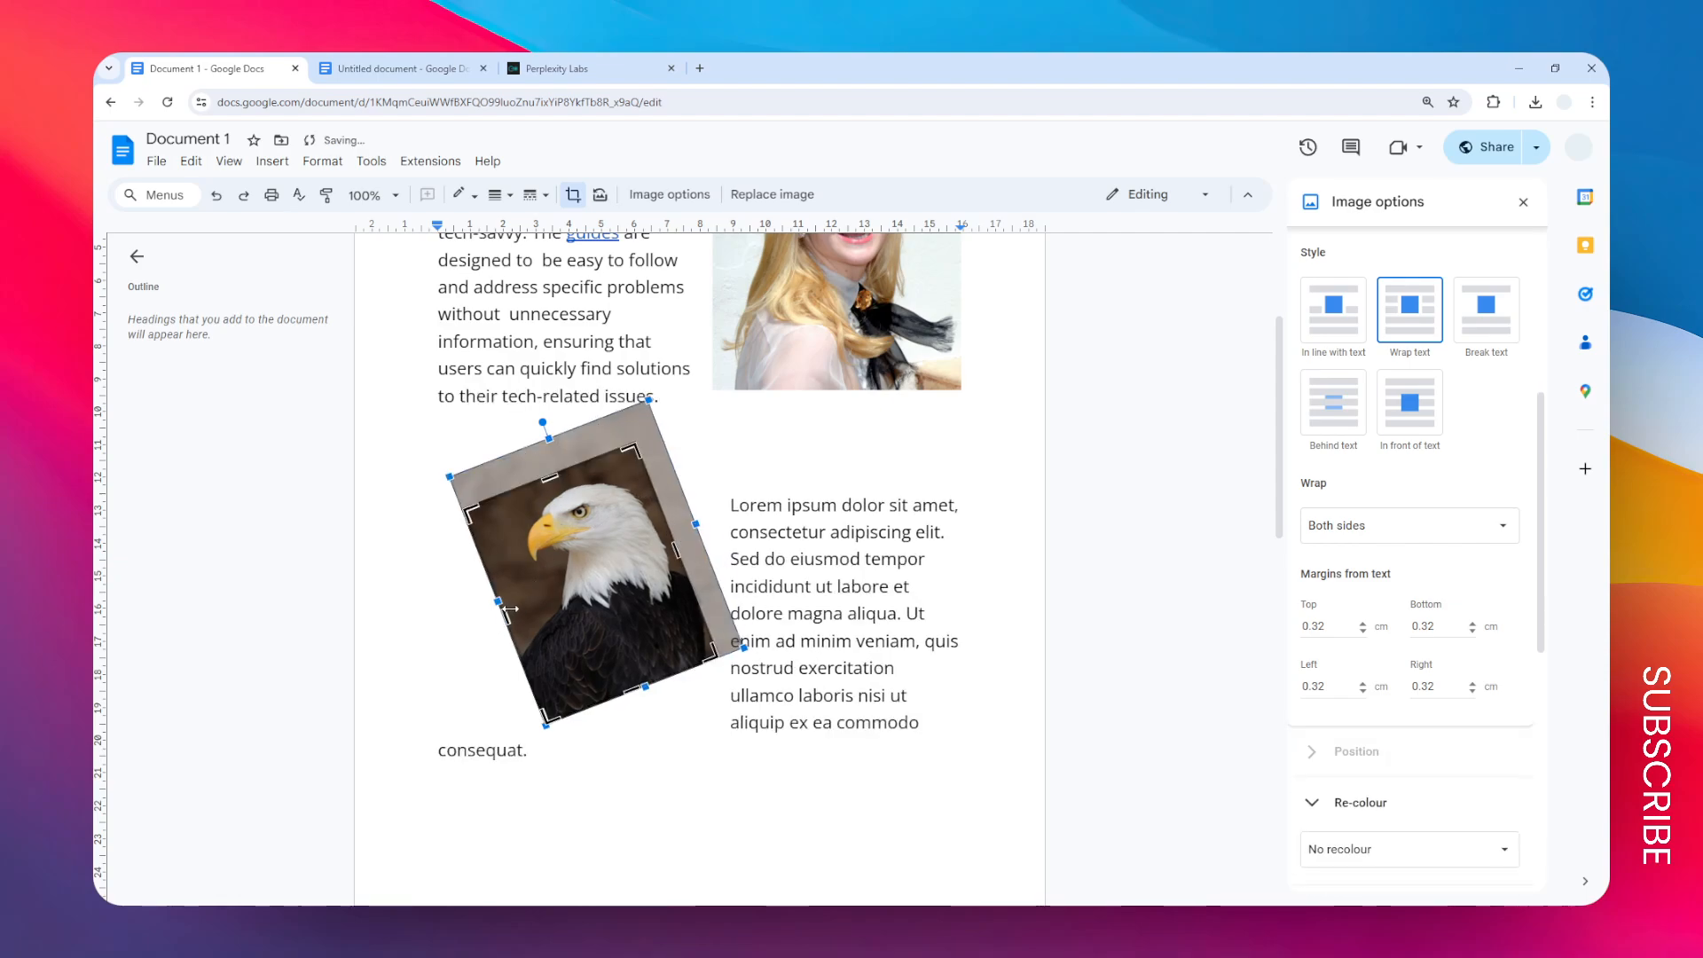
{"action": "left_click_drag", "start_coordinate": [508, 609], "coordinate": [534, 605]}
{"action": "left_click_drag", "start_coordinate": [661, 675], "coordinate": [634, 654]}
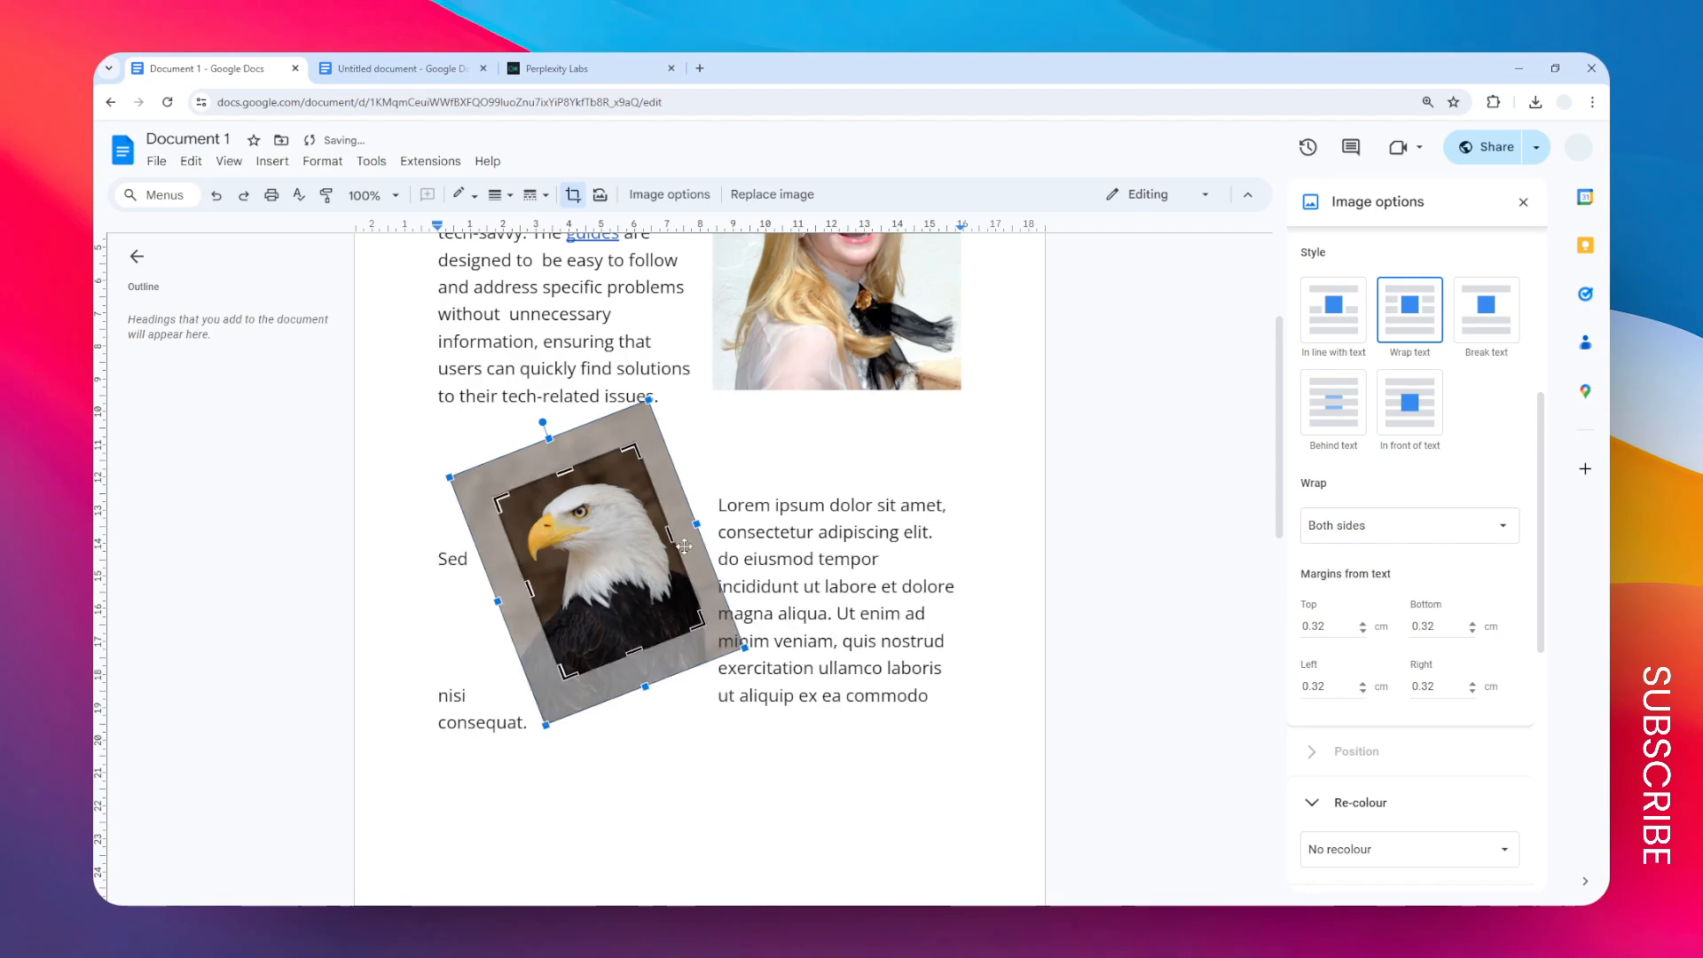
{"action": "left_click", "coordinate": [1091, 572]}
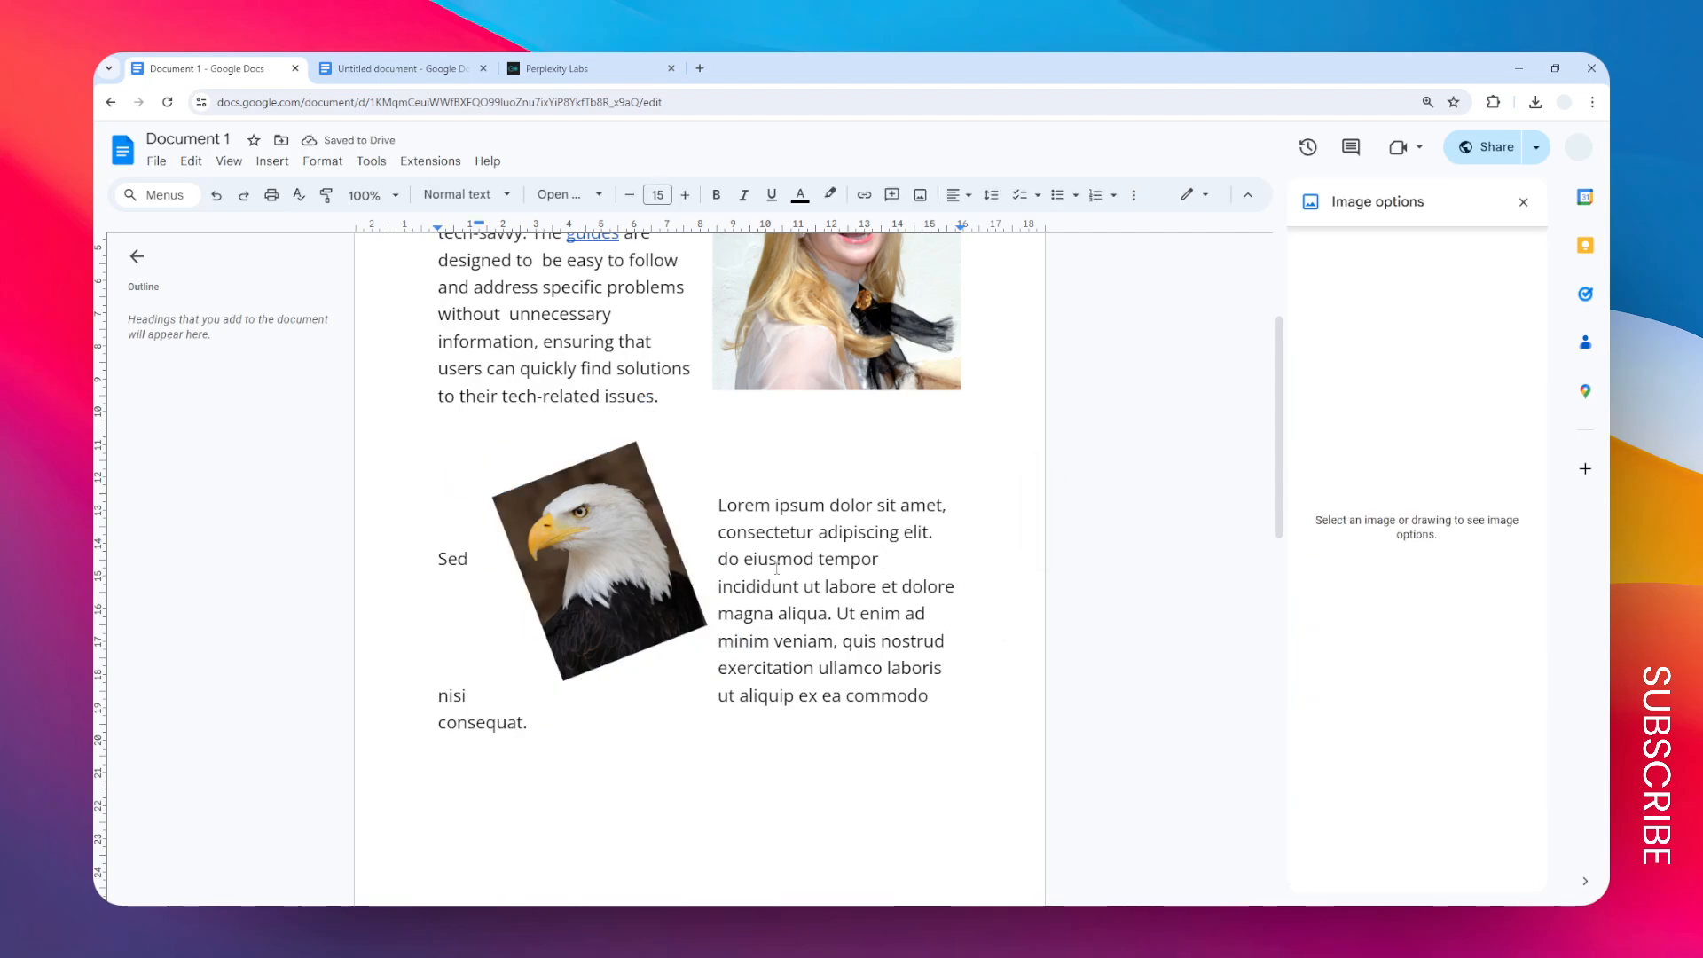
{"action": "scroll", "coordinate": [906, 575], "scroll_direction": "up", "scroll_amount": 3}
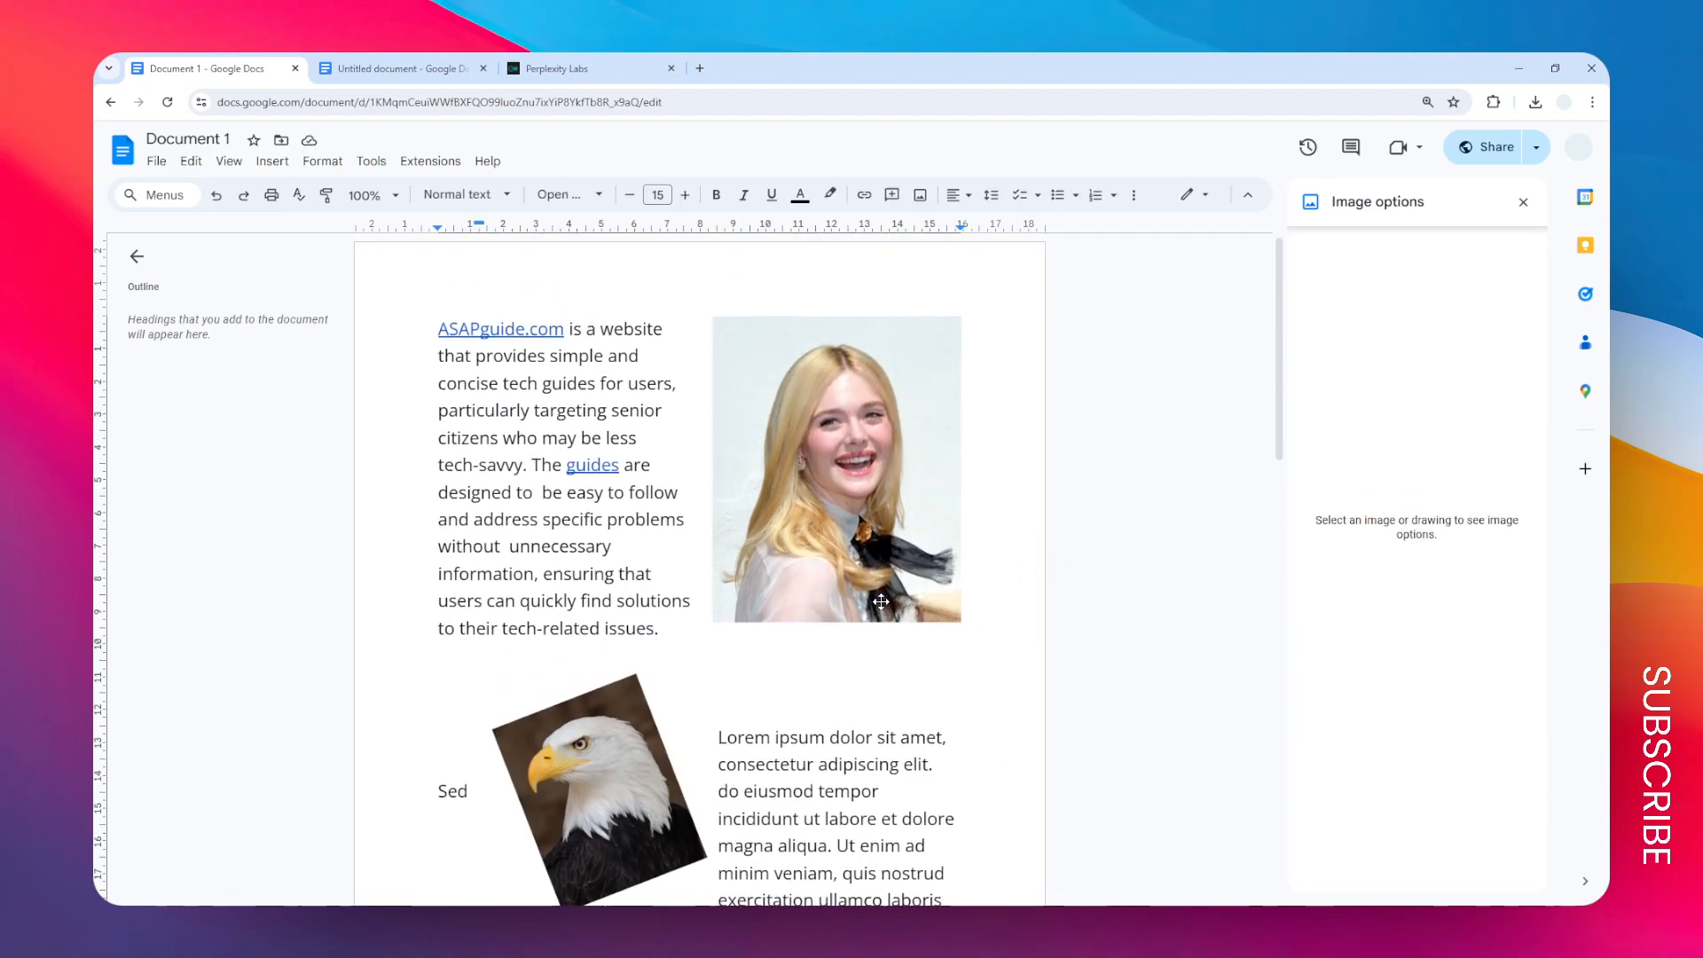
{"action": "scroll", "coordinate": [976, 594], "scroll_direction": "down", "scroll_amount": 2}
{"action": "scroll", "coordinate": [1034, 608], "scroll_direction": "up", "scroll_amount": 2}
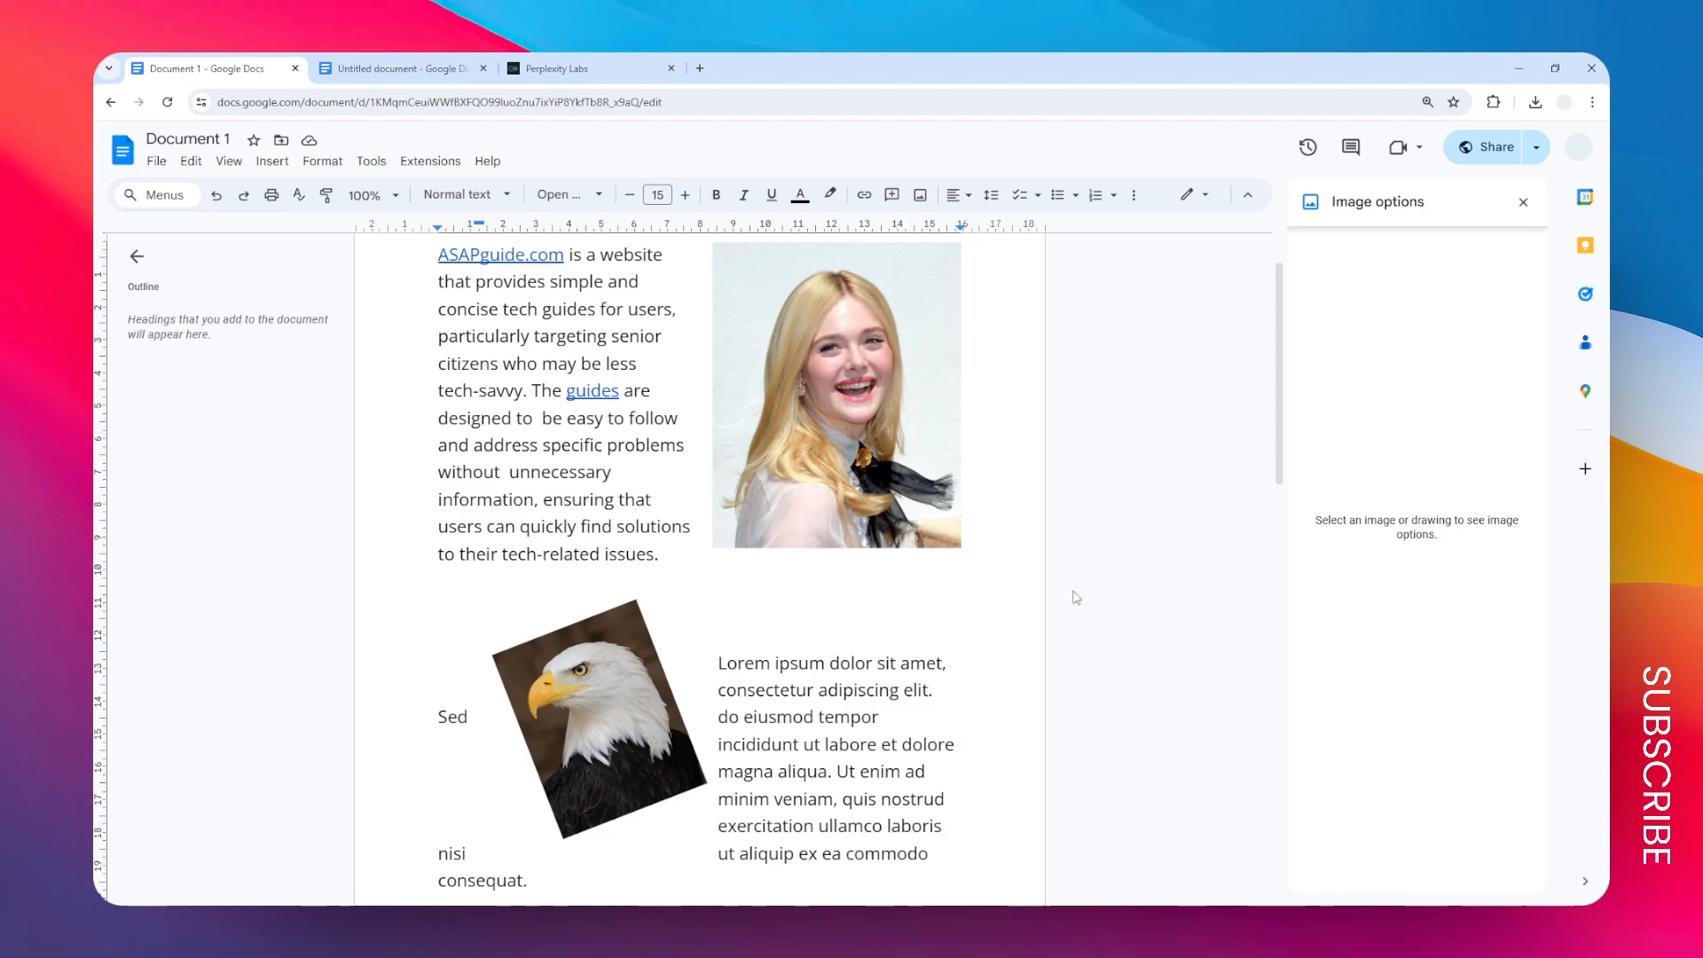